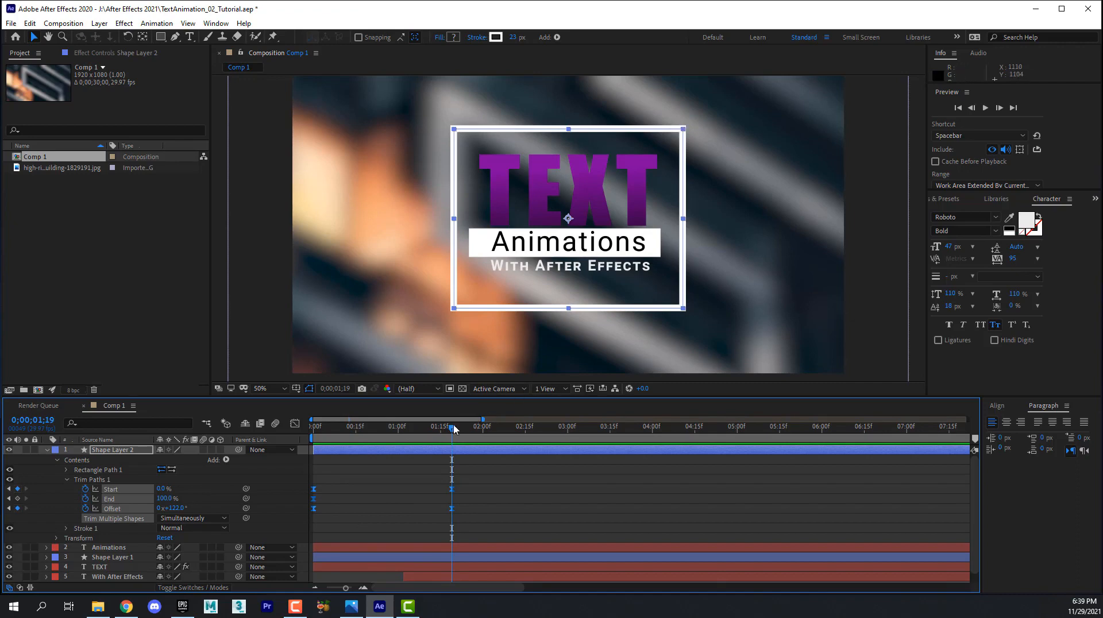
# Add a trim End keyframe on Shape Layer 2 at 0;00;01;19, and Start, End and Offset keyframes at 0;00;01;29.
pyautogui.moveTo(452, 428)
pyautogui.mouseDown()
pyautogui.moveTo(315, 433)
pyautogui.moveTo(453, 435)
pyautogui.mouseUp()
pyautogui.click(17, 500)
pyautogui.moveTo(454, 430); pyautogui.dragTo(483, 430)
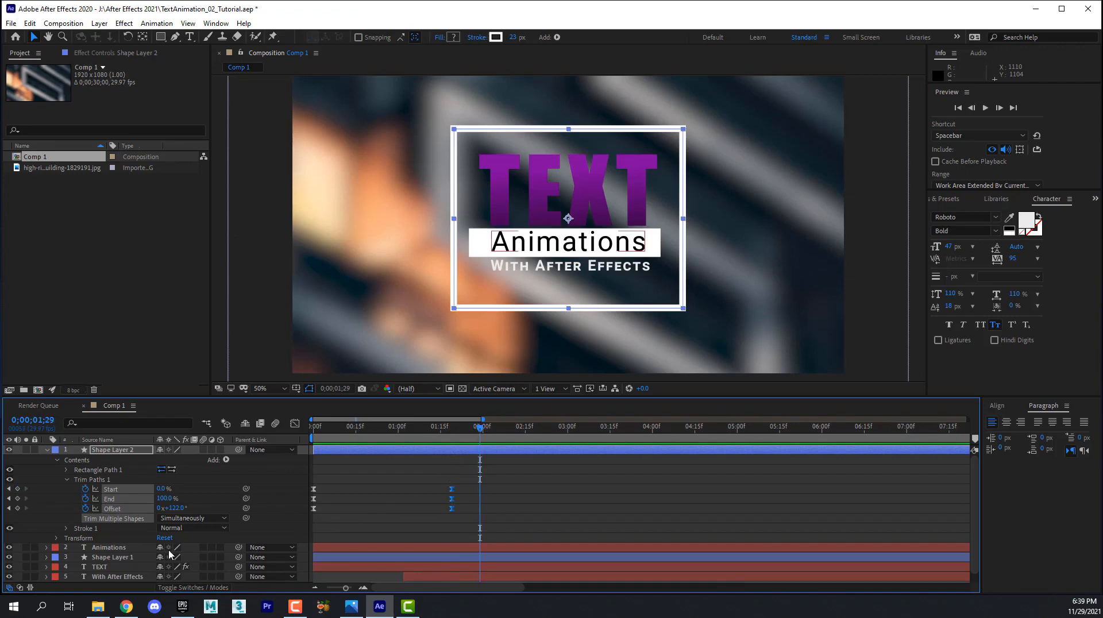
pyautogui.click(17, 489)
pyautogui.click(17, 499)
pyautogui.click(17, 509)
# At 0;00;03;00, set the trim path's End to 66% and Start to 39% so only the frame's upper line remains.
pyautogui.moveTo(477, 434); pyautogui.dragTo(568, 434)
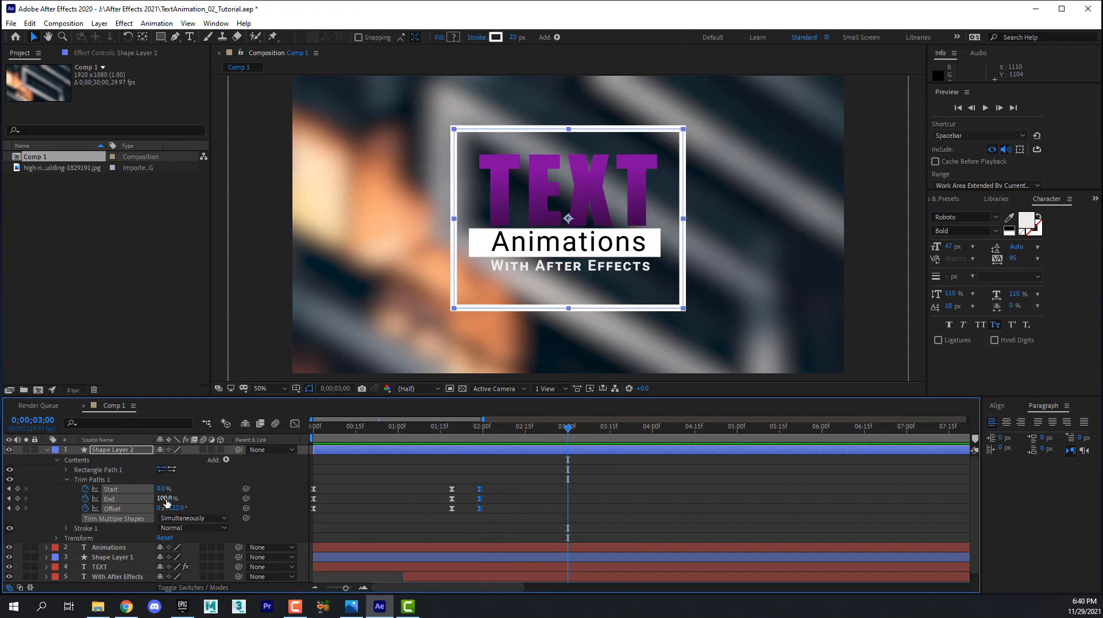
pyautogui.moveTo(163, 498); pyautogui.dragTo(155, 499)
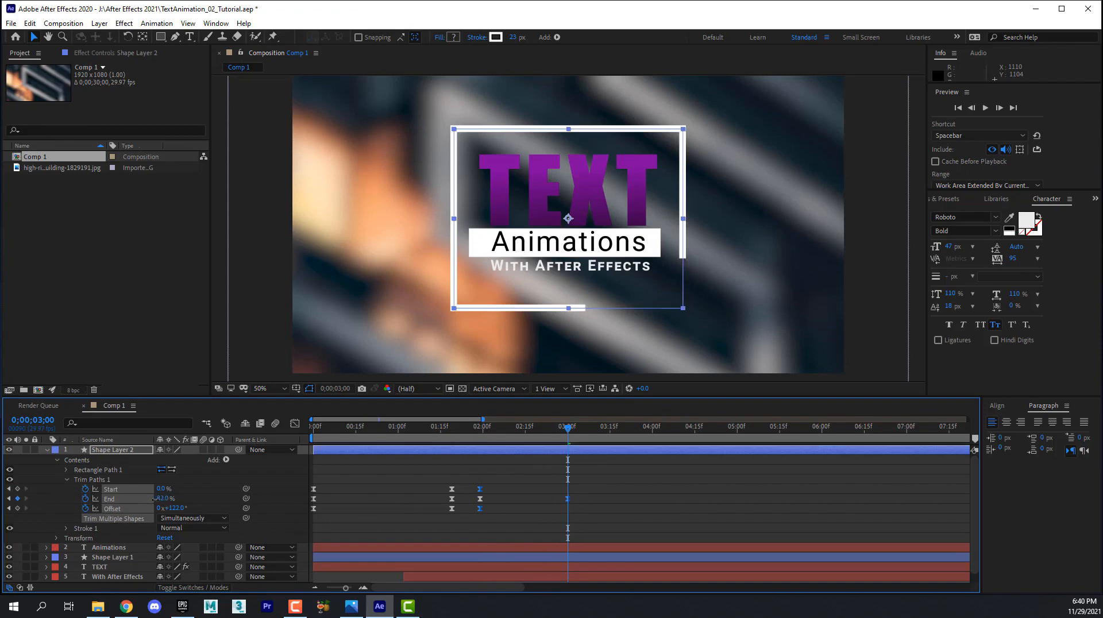
pyautogui.moveTo(155, 499); pyautogui.dragTo(184, 489)
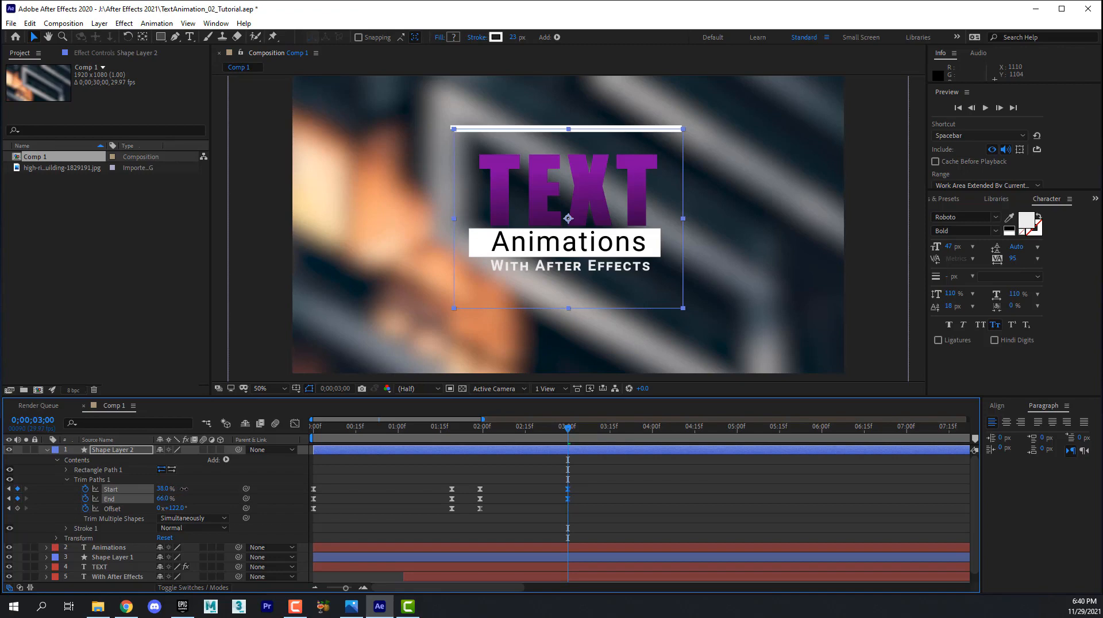
pyautogui.moveTo(183, 489); pyautogui.dragTo(184, 489)
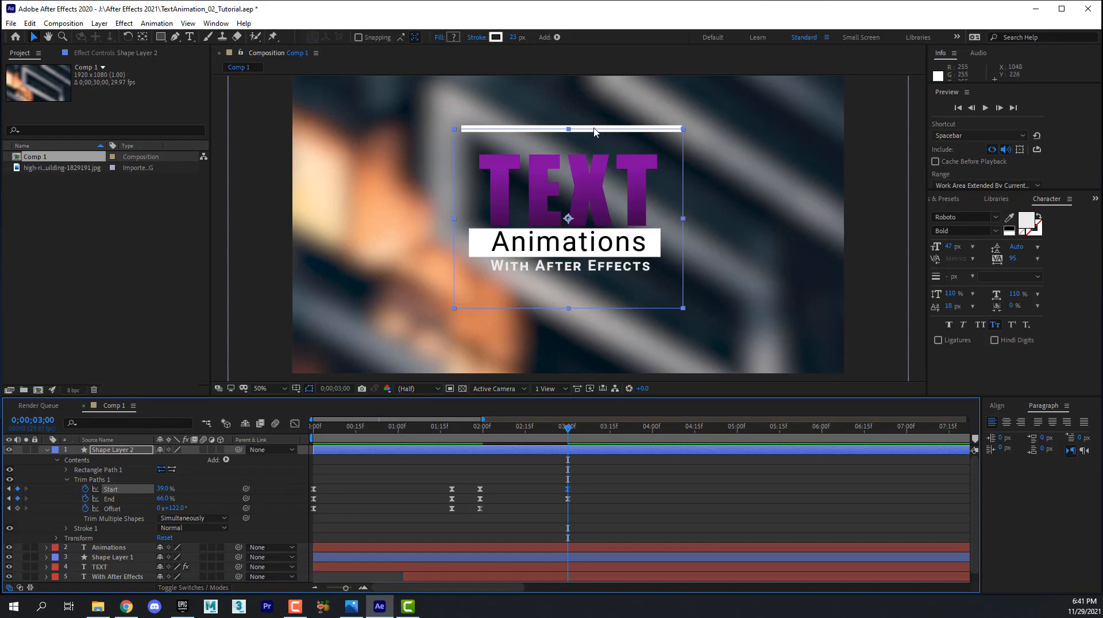
# Keyframe the Rectangle Path's Position at 0;00;03;00, and set it to 0.0, 568.0 at 0;00;03;21.
pyautogui.click(66, 480)
pyautogui.click(66, 471)
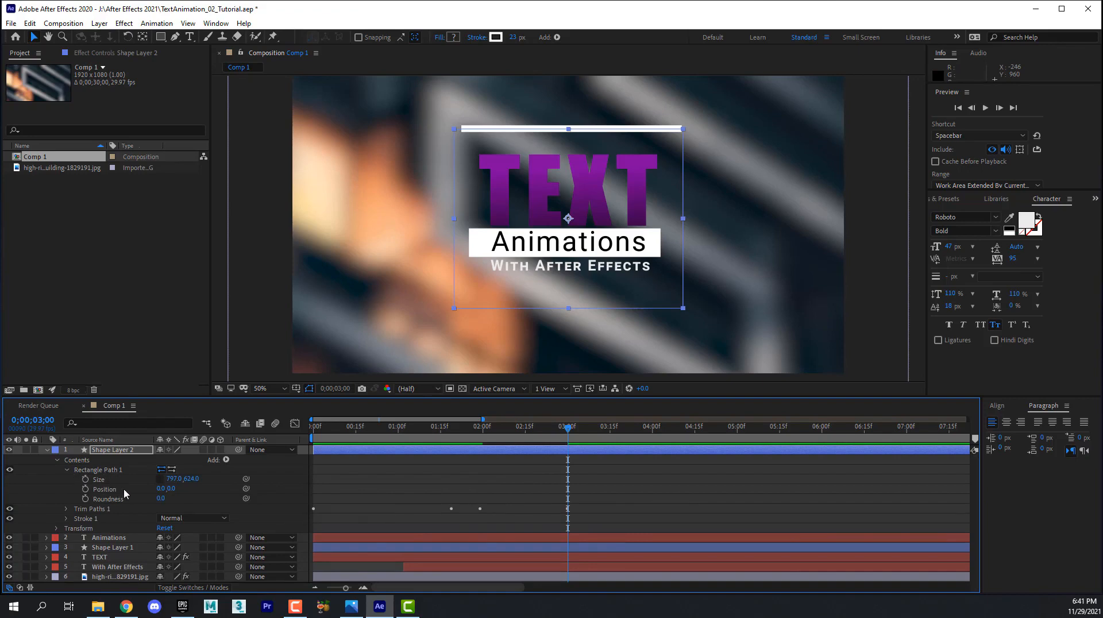
pyautogui.click(85, 489)
pyautogui.moveTo(568, 431); pyautogui.dragTo(627, 431)
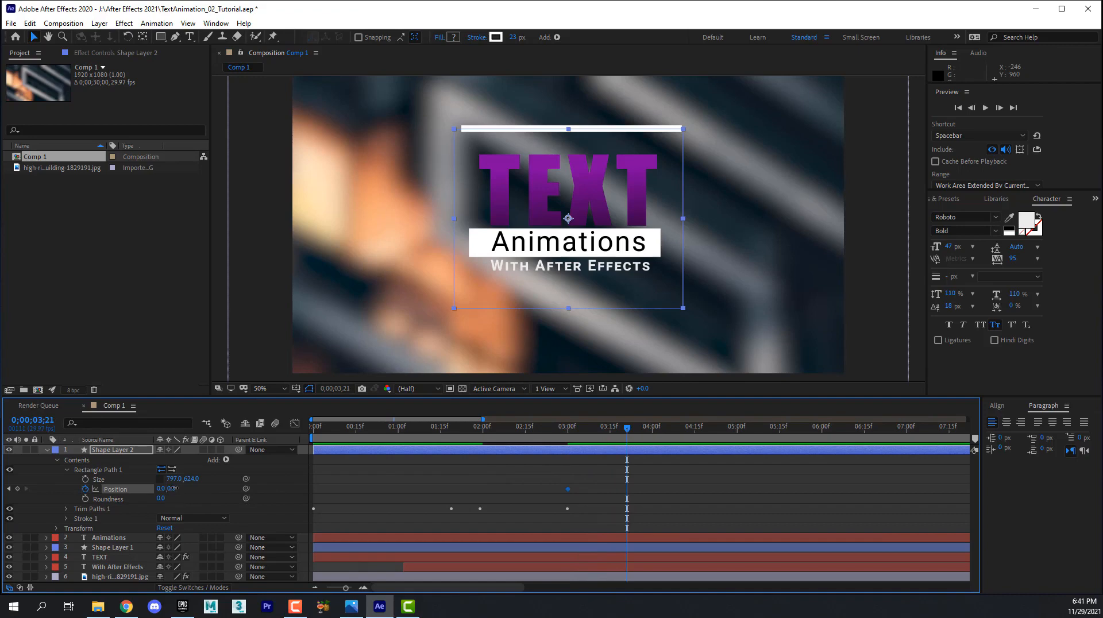
pyautogui.moveTo(172, 488); pyautogui.dragTo(471, 515)
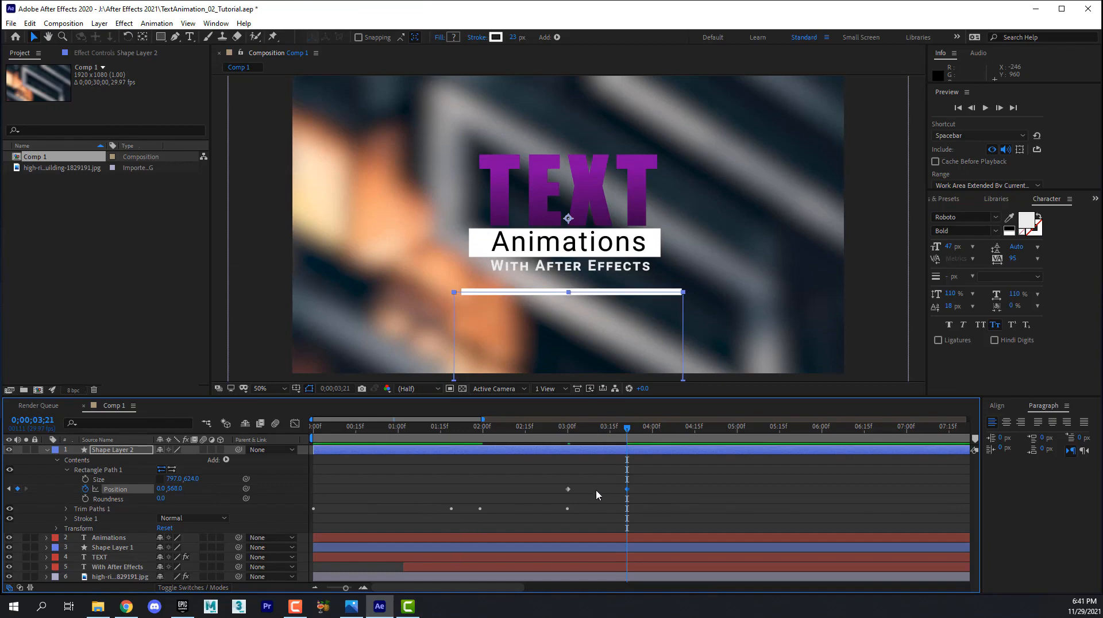
# Apply Easy Ease to both Position keyframes of the rectangle path.
pyautogui.moveTo(546, 479); pyautogui.dragTo(671, 492)
pyautogui.rightClick(627, 491)
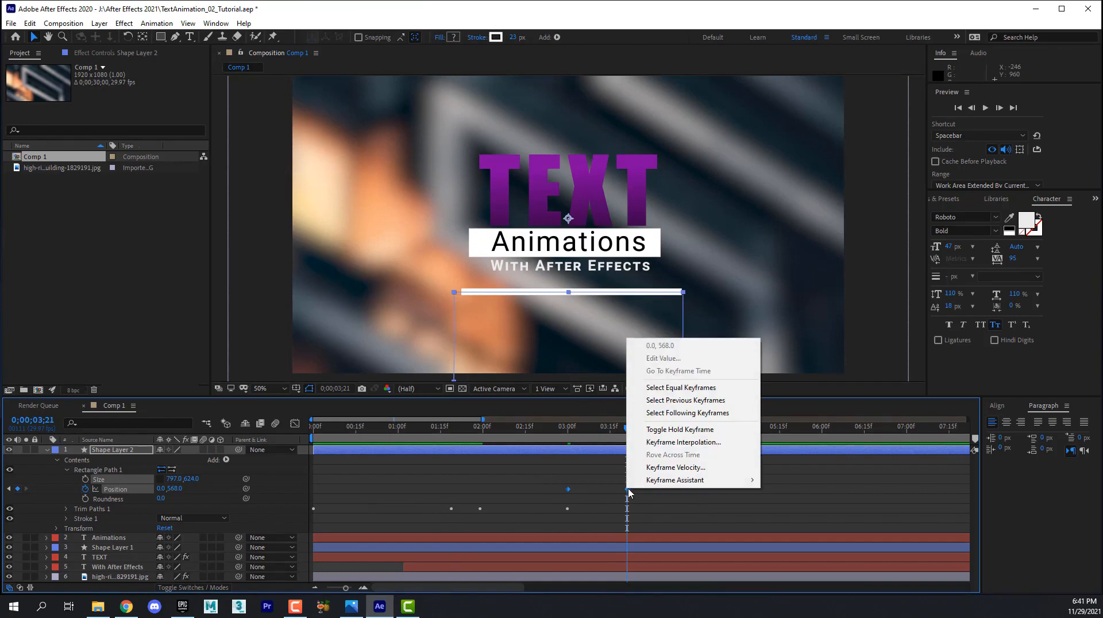
pyautogui.moveTo(682, 482)
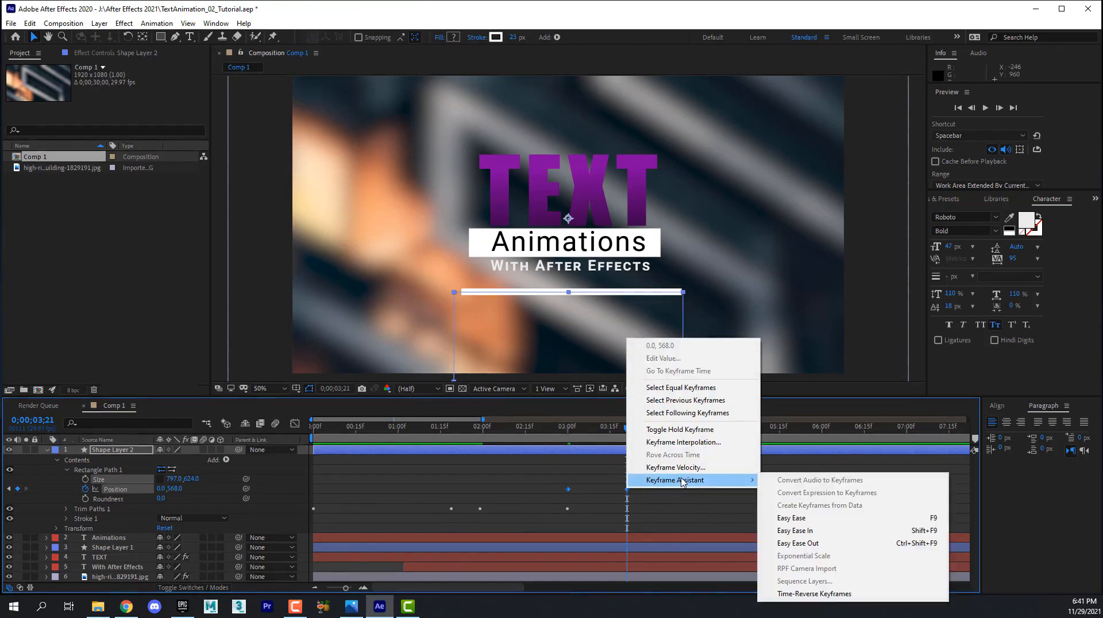
pyautogui.click(829, 520)
# Preview the animation from the start, reveal Shape Layer 2's keyframed properties, and scrub through the line's movement.
pyautogui.press('Home')
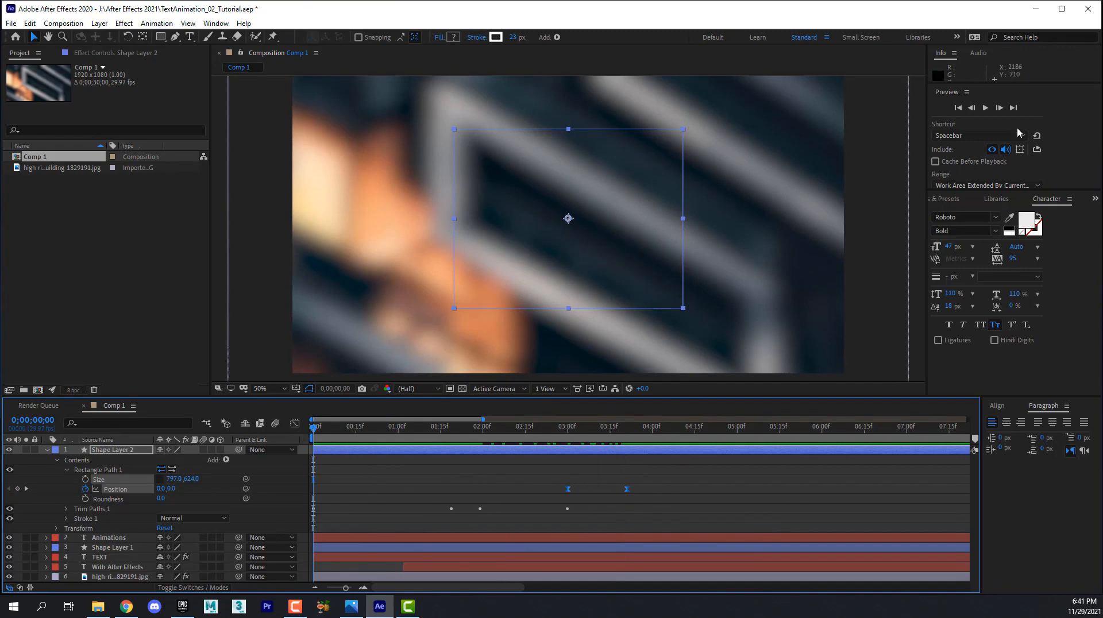
pyautogui.click(985, 108)
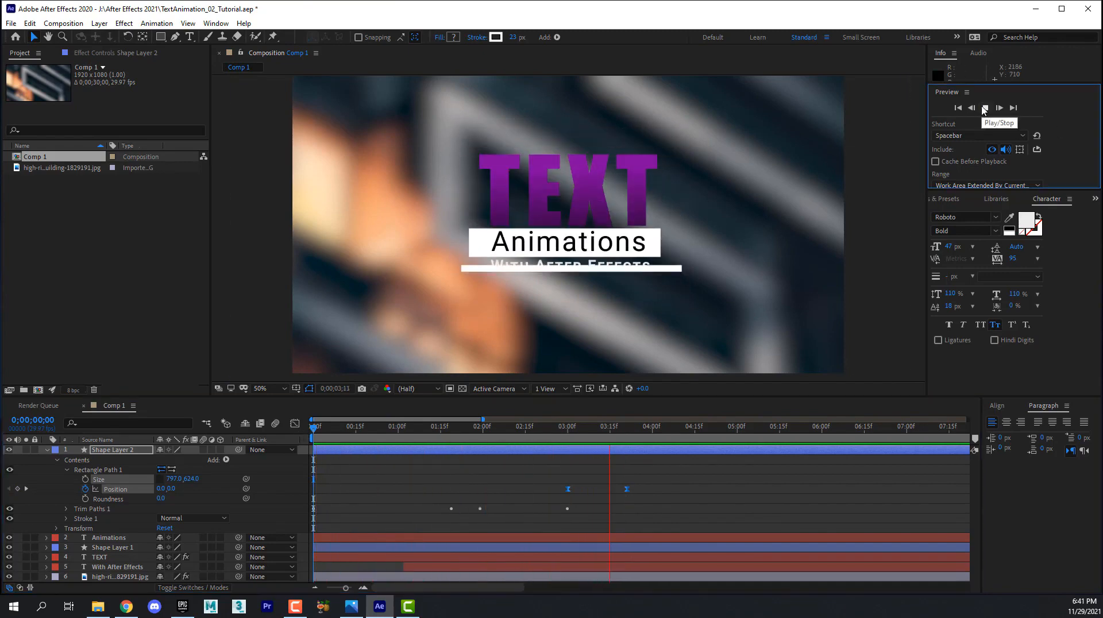
pyautogui.press('u')
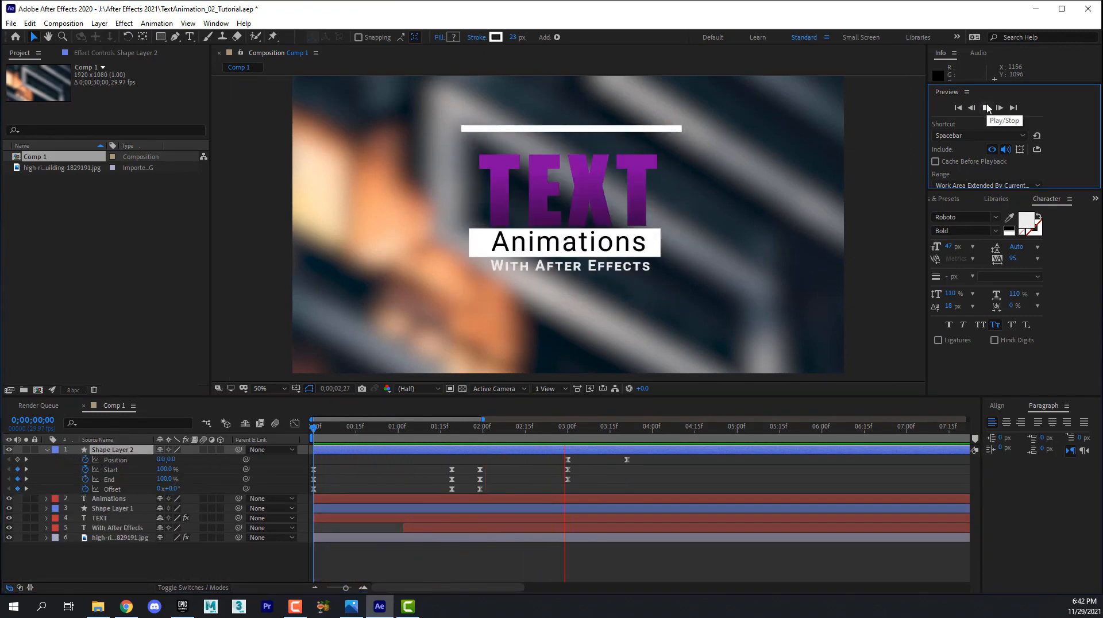
pyautogui.click(986, 108)
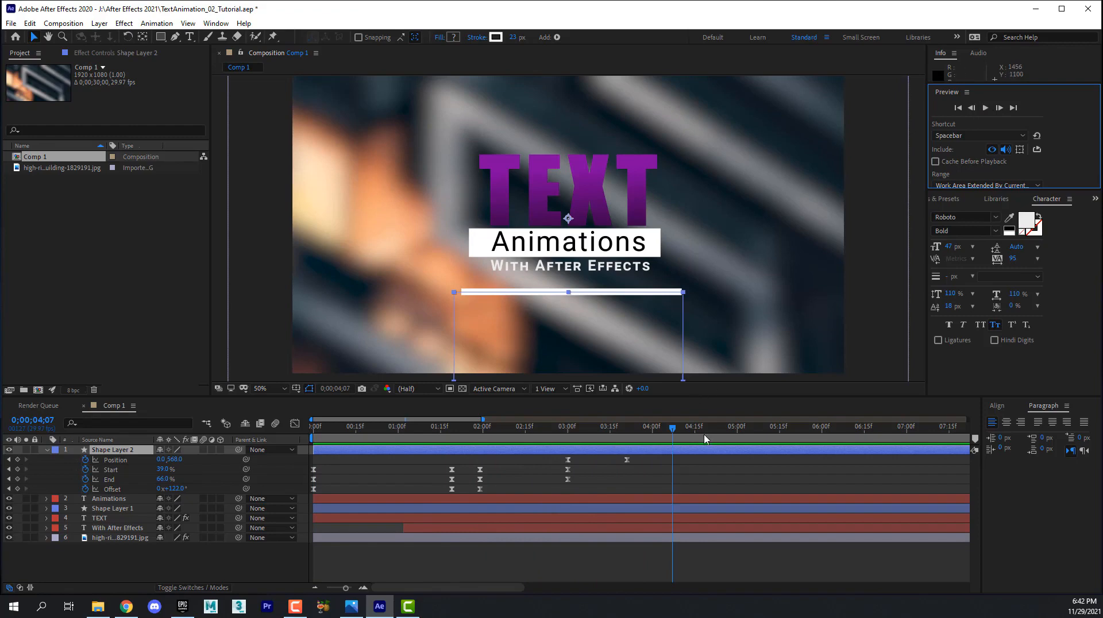
pyautogui.moveTo(674, 431); pyautogui.dragTo(579, 431)
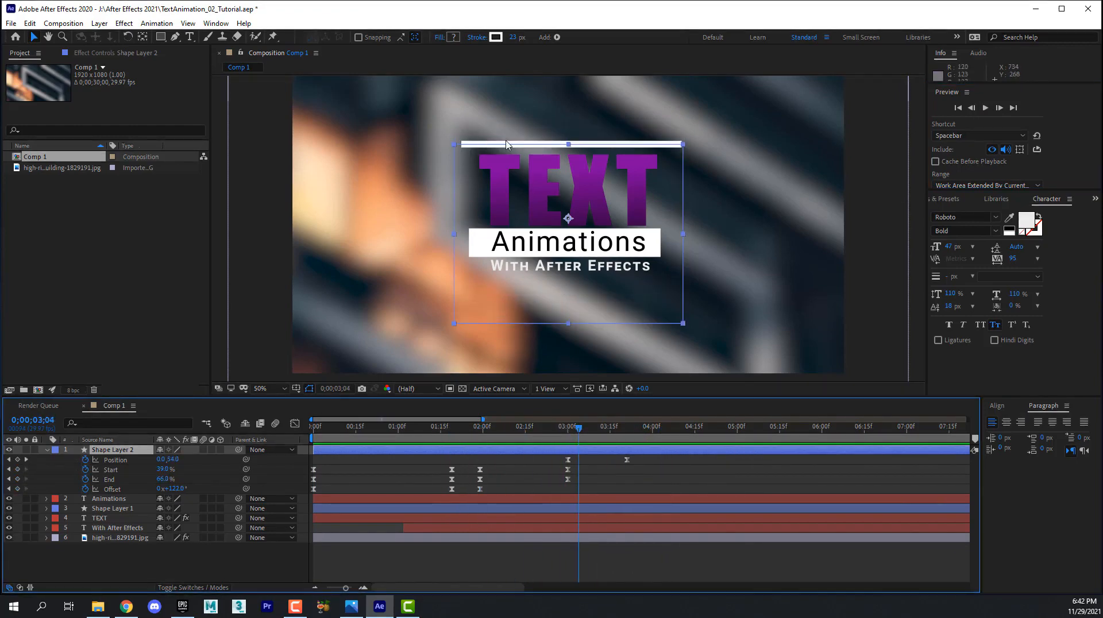
pyautogui.moveTo(580, 429); pyautogui.dragTo(525, 429)
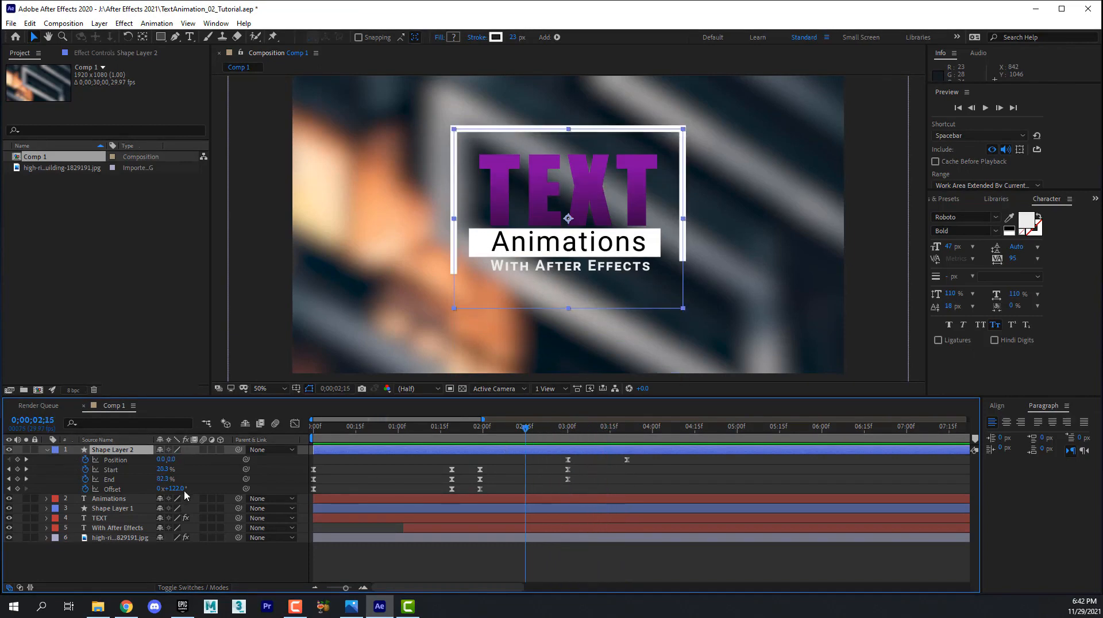
# Pre-compose the Animations, Shape Layer 1, TEXT and With After Effects layers together.
pyautogui.click(47, 450)
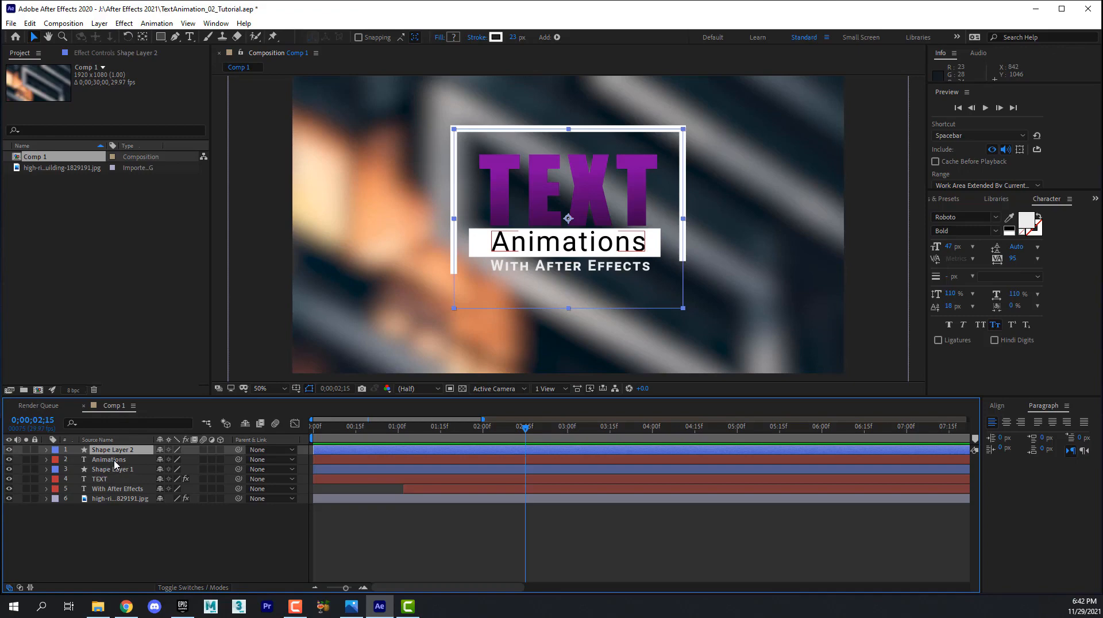
pyautogui.click(114, 461)
pyautogui.click(112, 489)
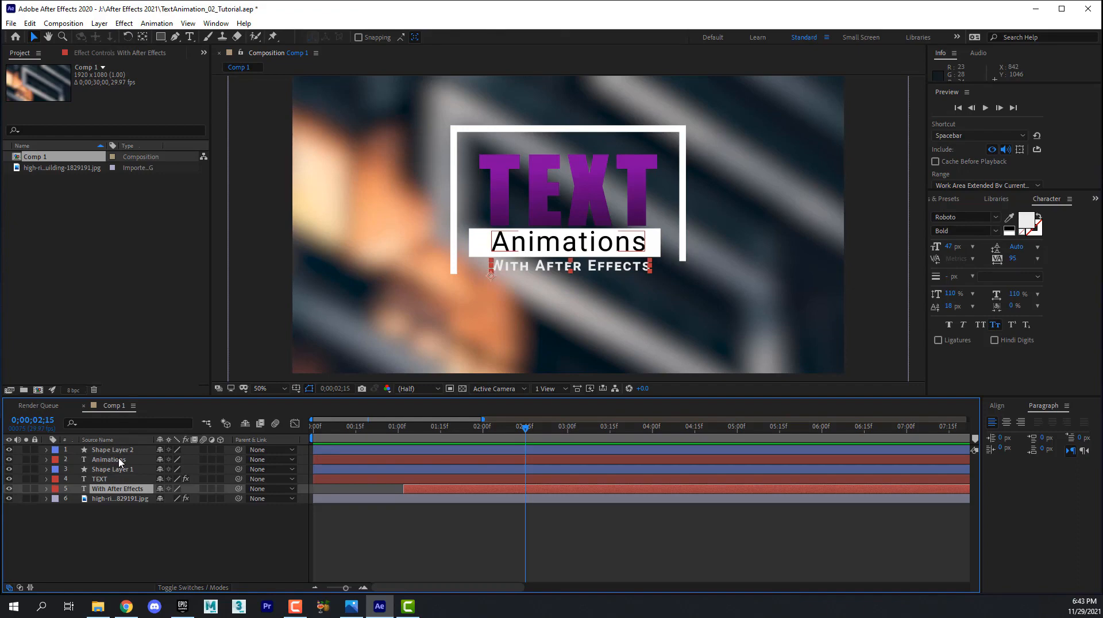
pyautogui.click(104, 461)
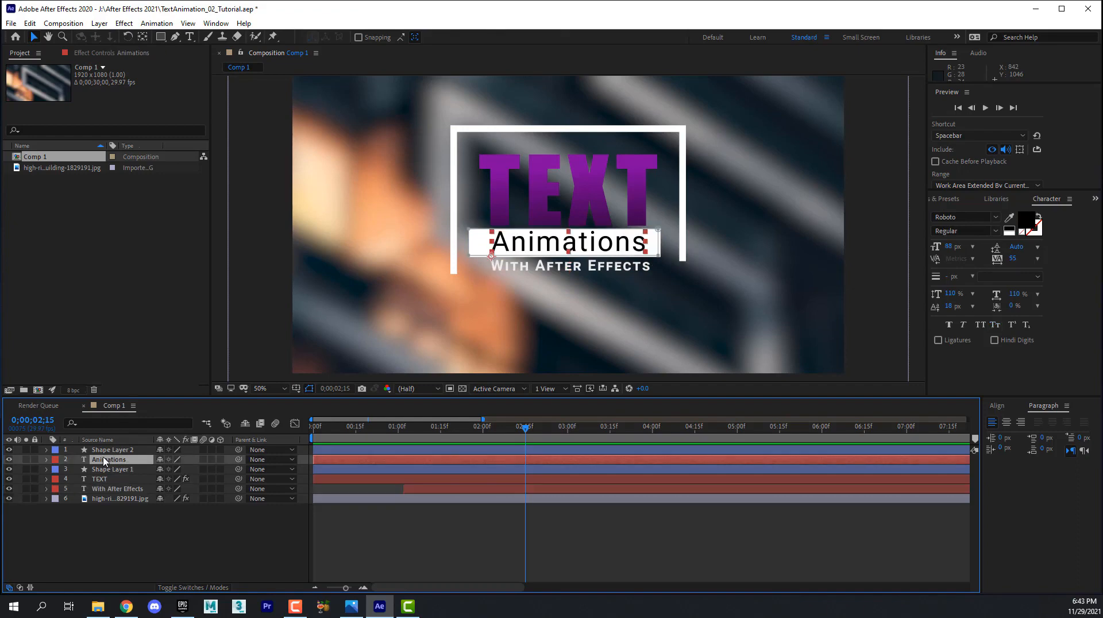
pyautogui.click(114, 451)
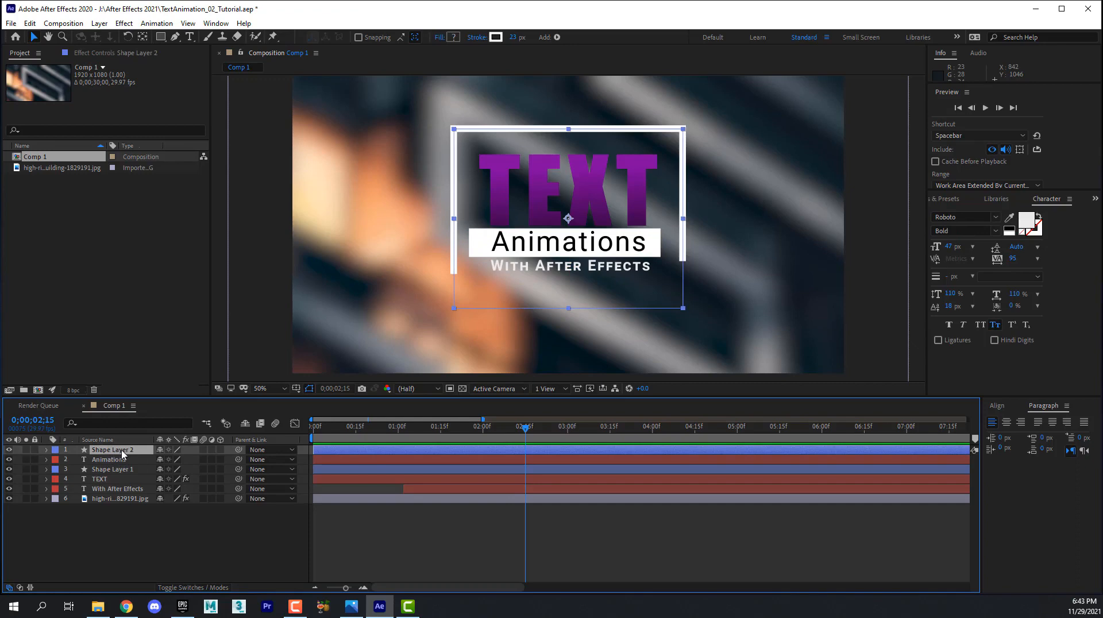
pyautogui.click(123, 462)
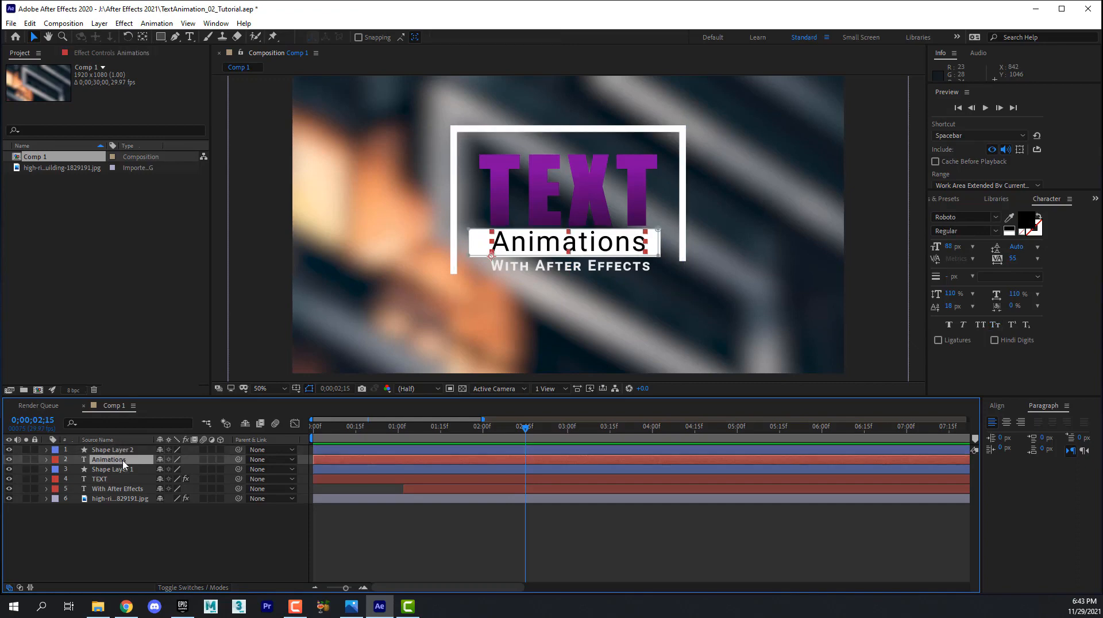
pyautogui.keyDown('shift'); pyautogui.click(128, 491); pyautogui.keyUp('shift')
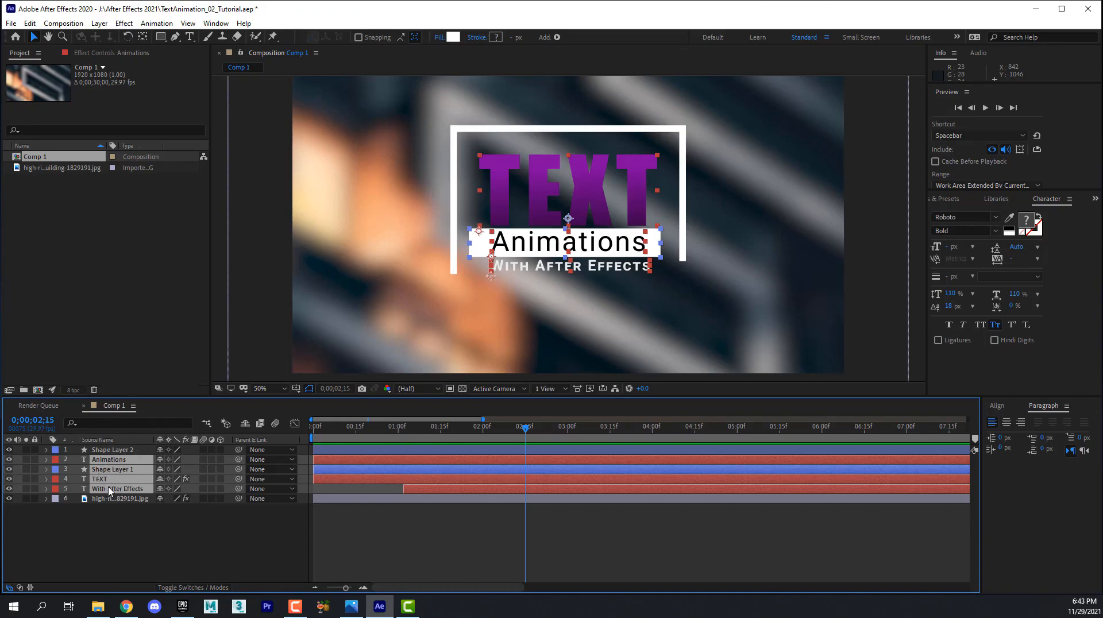
pyautogui.rightClick(133, 461)
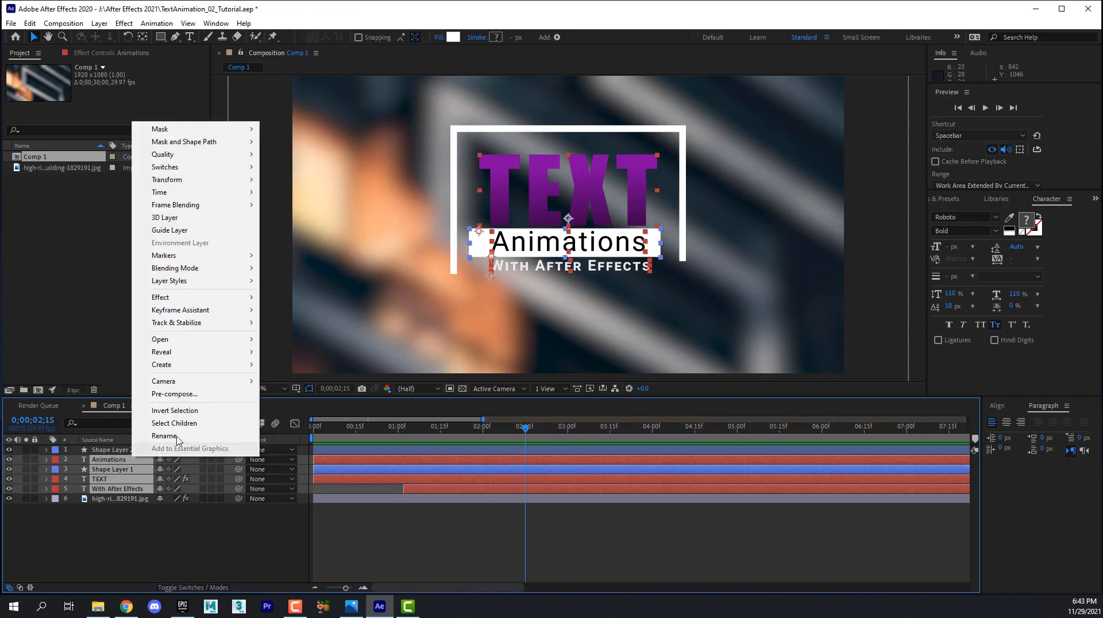
pyautogui.click(189, 399)
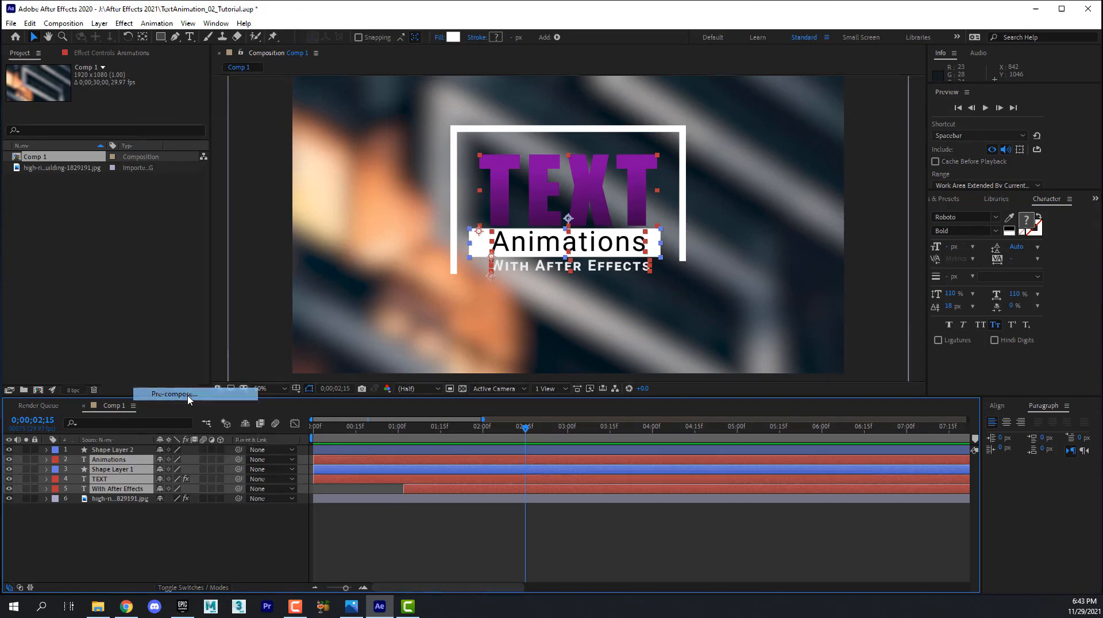
pyautogui.click(580, 379)
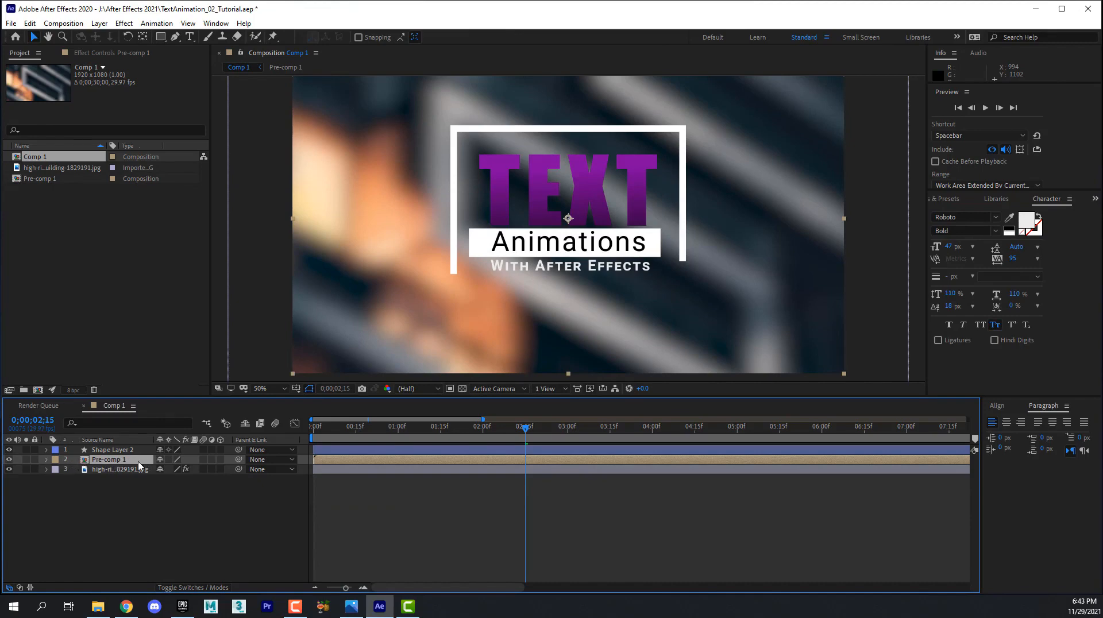
# Open the new pre-composition to inspect its text layers, and return to Comp 1.
pyautogui.doubleClick(139, 462)
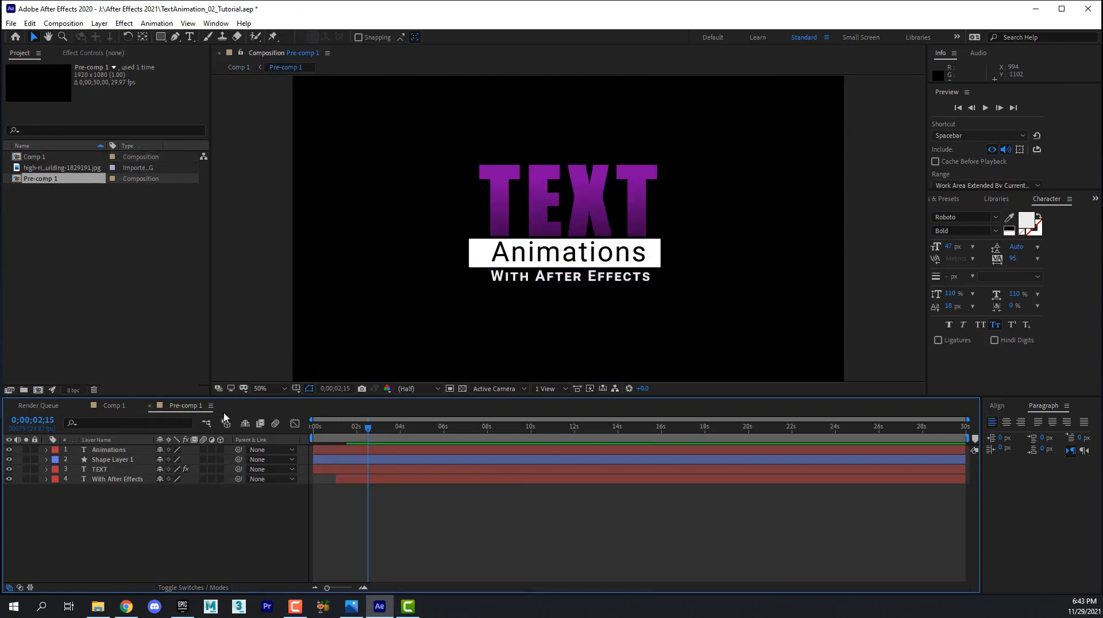
pyautogui.moveTo(365, 428)
pyautogui.mouseDown()
pyautogui.moveTo(316, 428)
pyautogui.moveTo(356, 428)
pyautogui.mouseUp()
pyautogui.click(332, 450)
pyautogui.click(114, 406)
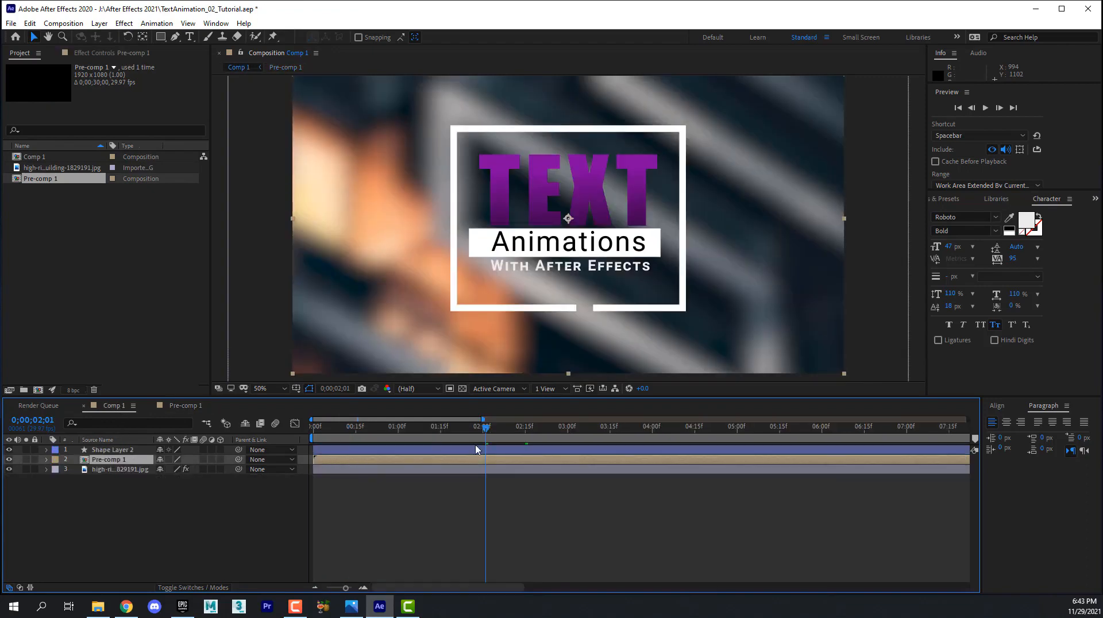
# Reveal Shape Layer 2's keyframes, and at 0;00;03;21 draw a rectangular mask on the pre-comp layer around all the text, ending just above the white line.
pyautogui.click(450, 451)
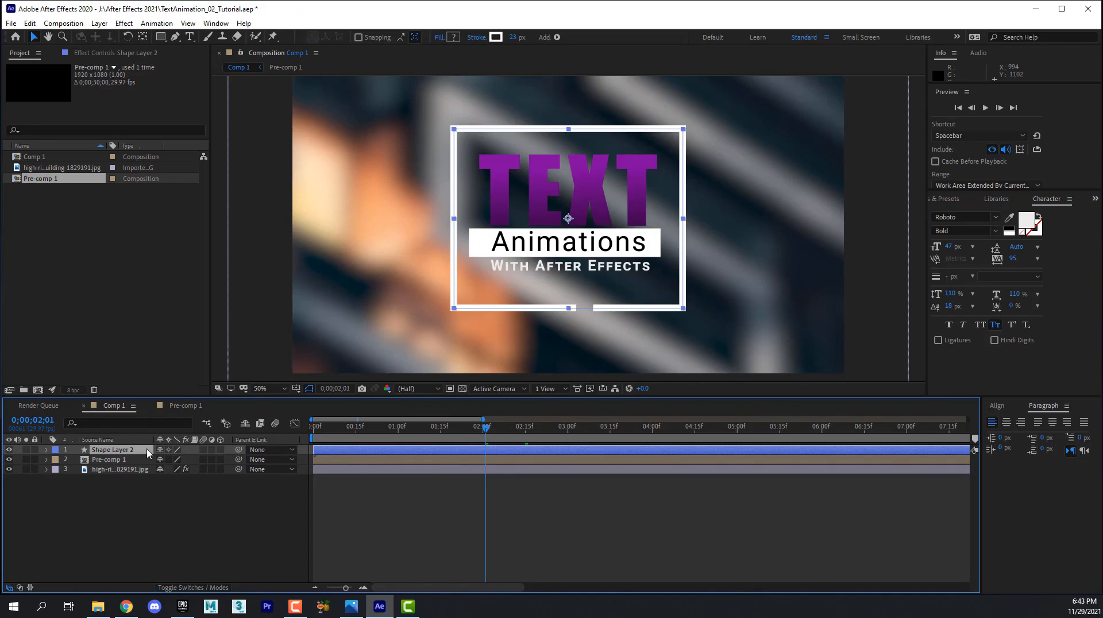
pyautogui.press('u')
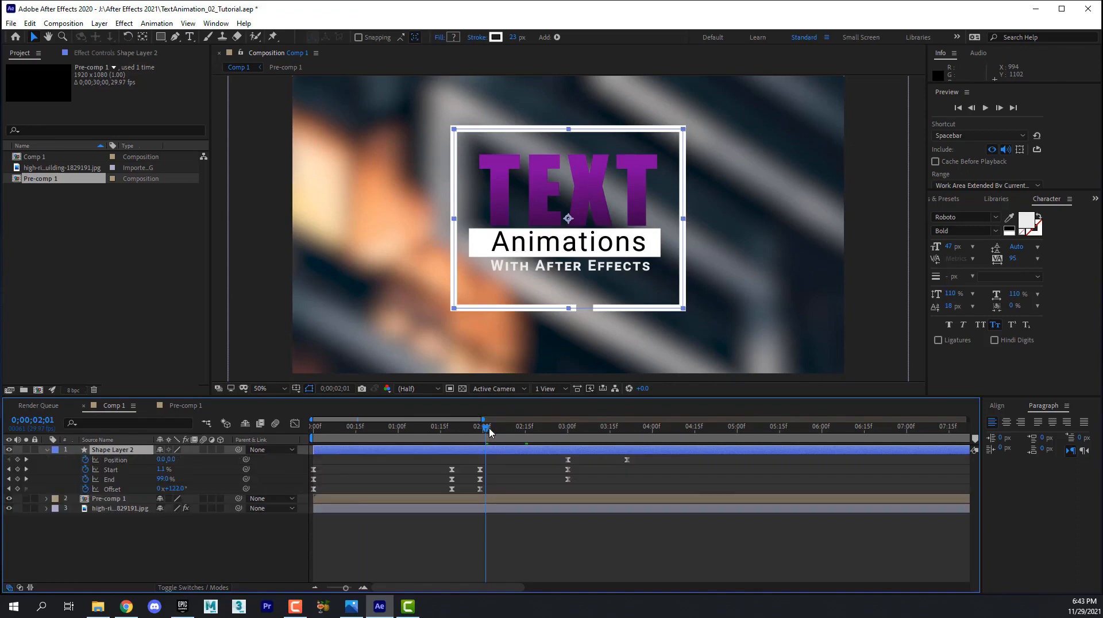
pyautogui.moveTo(484, 430); pyautogui.dragTo(627, 429)
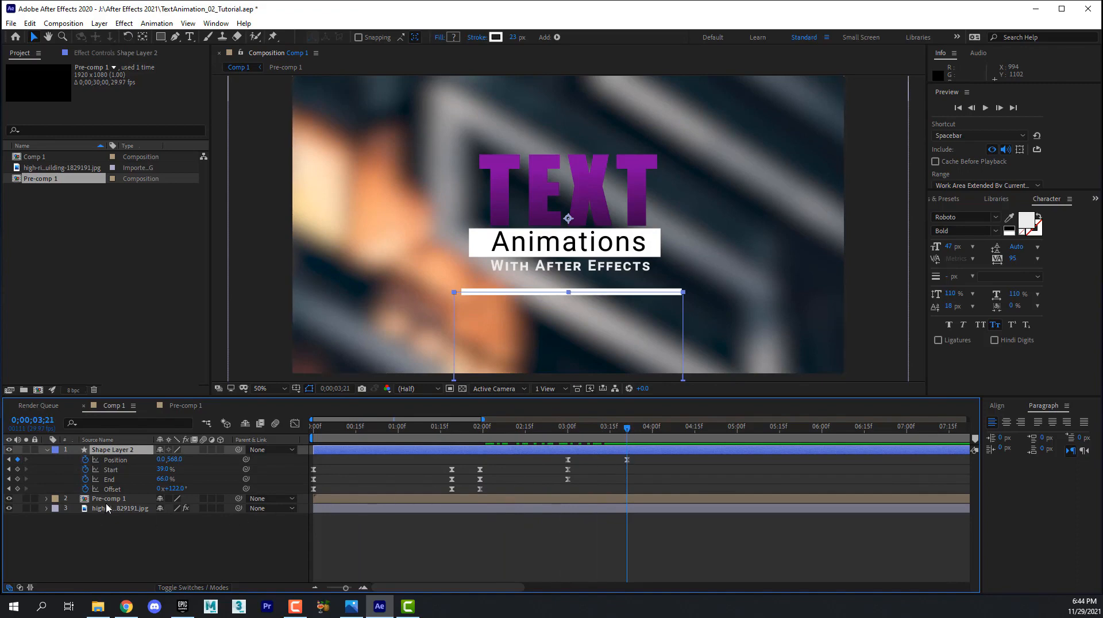
pyautogui.click(131, 503)
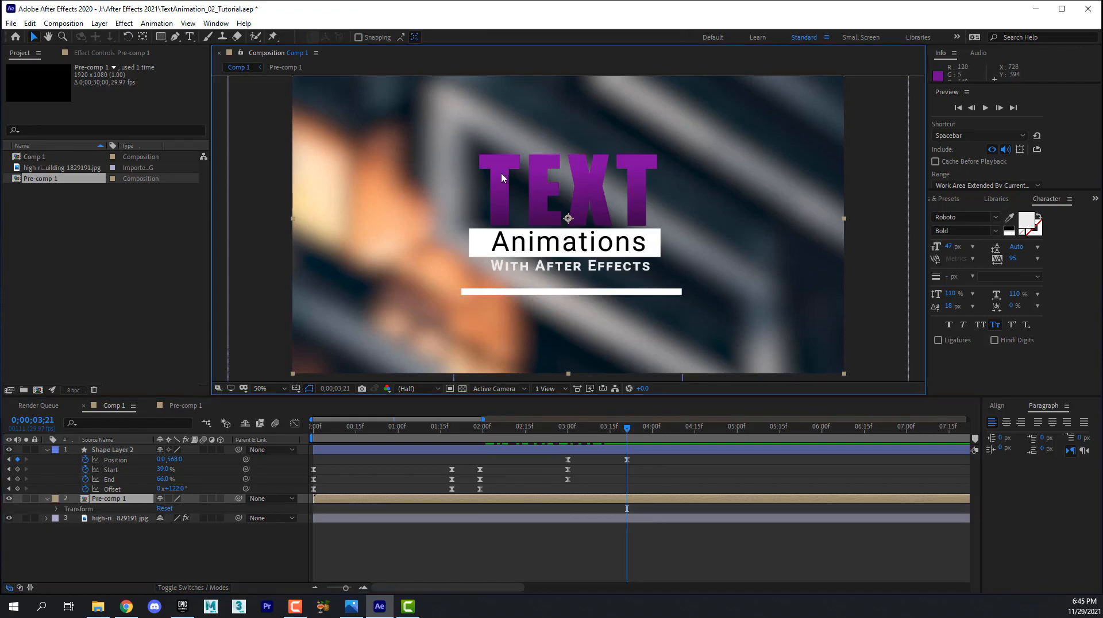
pyautogui.click(132, 500)
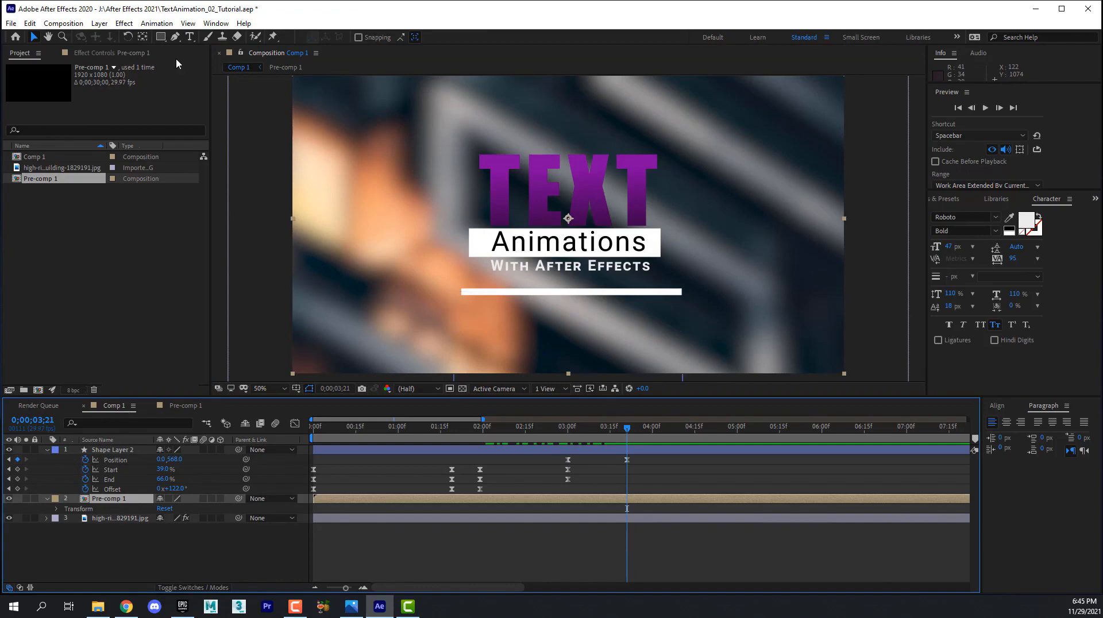
pyautogui.click(160, 37)
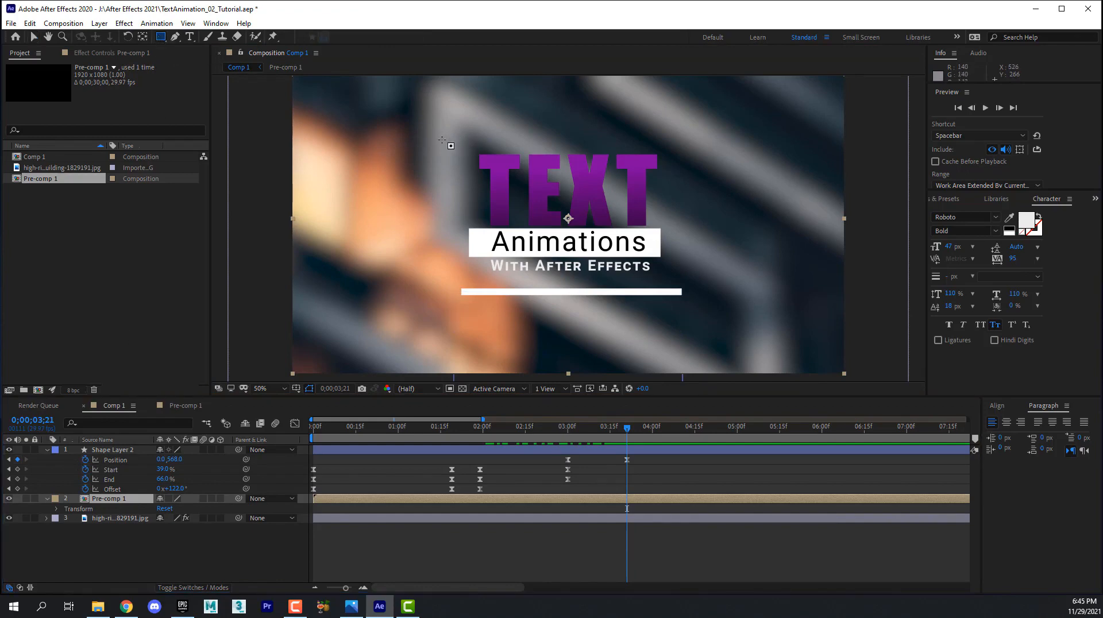
pyautogui.moveTo(441, 139)
pyautogui.mouseDown()
pyautogui.moveTo(637, 198)
pyautogui.moveTo(712, 270)
pyautogui.moveTo(701, 280)
pyautogui.mouseUp()
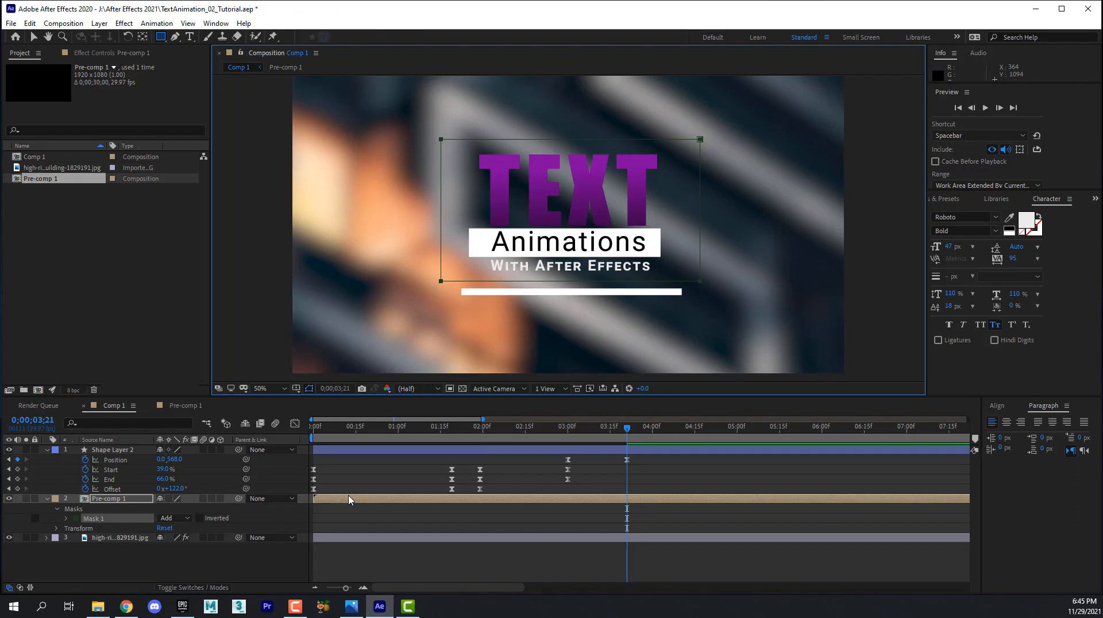
pyautogui.click(33, 36)
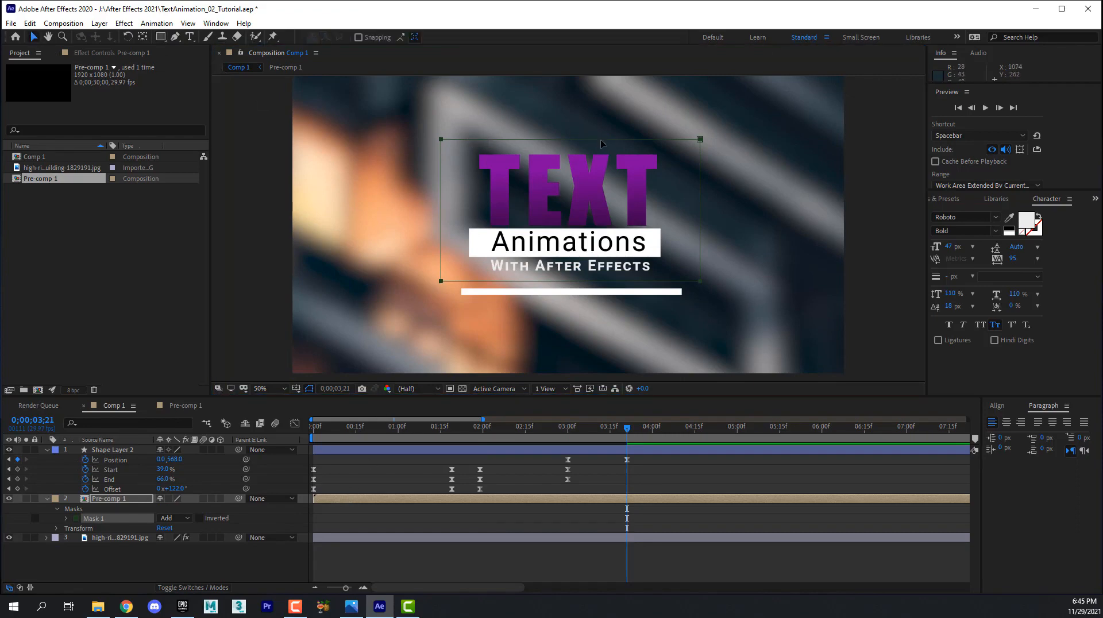
# At 0;00;03;21, move the pre-comp's mask straight down until its upper edge meets the white line, and start keyframing Mask Path.
pyautogui.moveTo(601, 138); pyautogui.dragTo(610, 293)
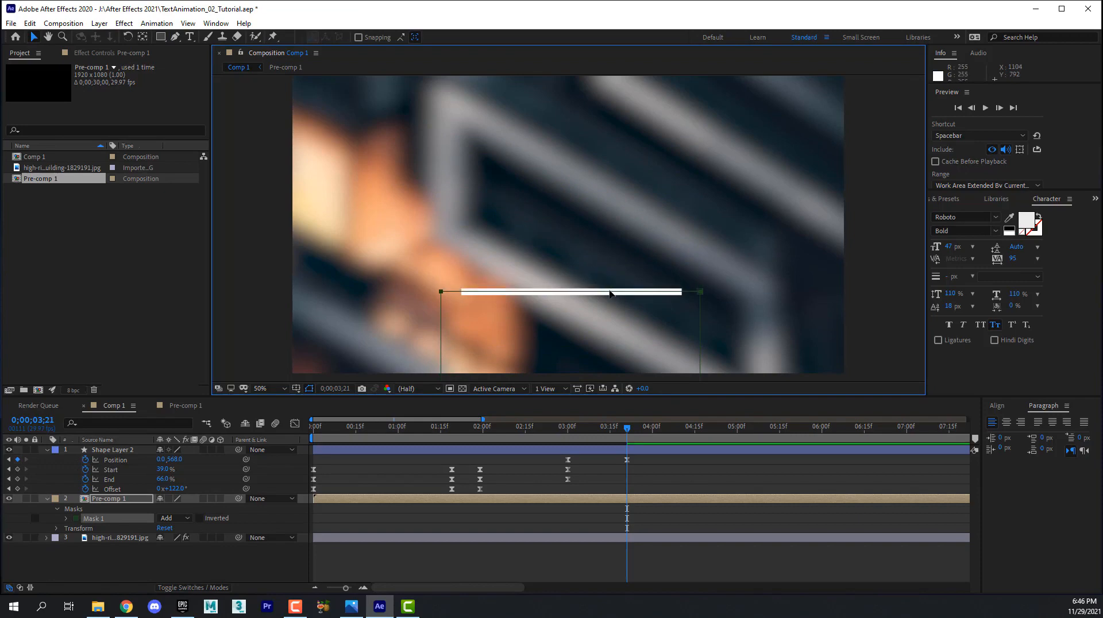
pyautogui.click(64, 519)
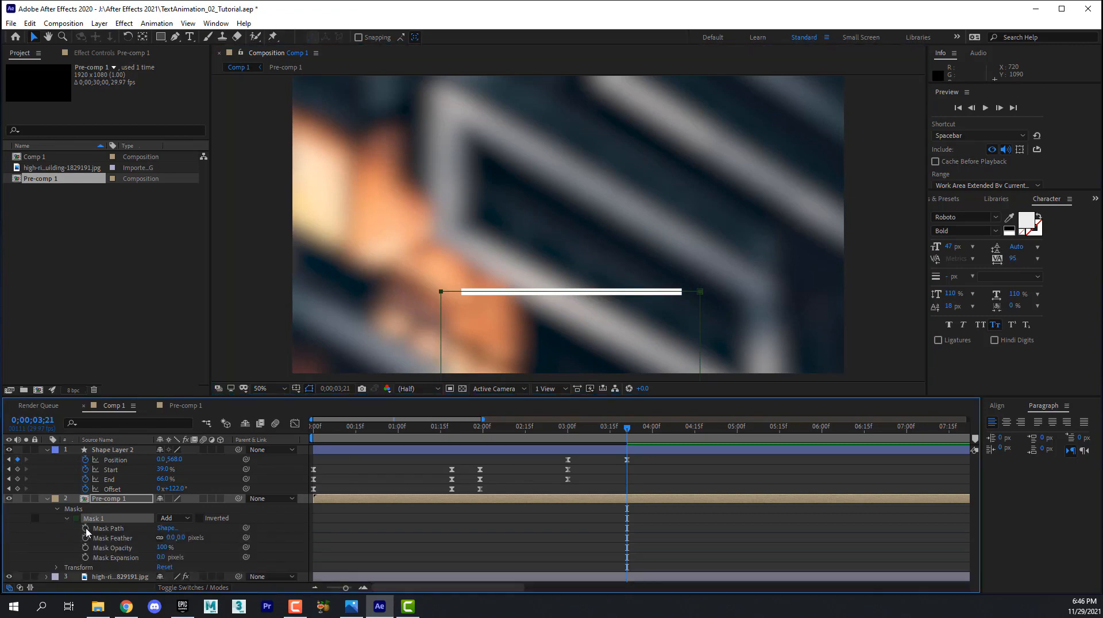
pyautogui.click(86, 529)
# At 0;00;03;00, move the mask back up around all the text, just below the white line, and scrub through the wipe.
pyautogui.moveTo(627, 429); pyautogui.dragTo(568, 434)
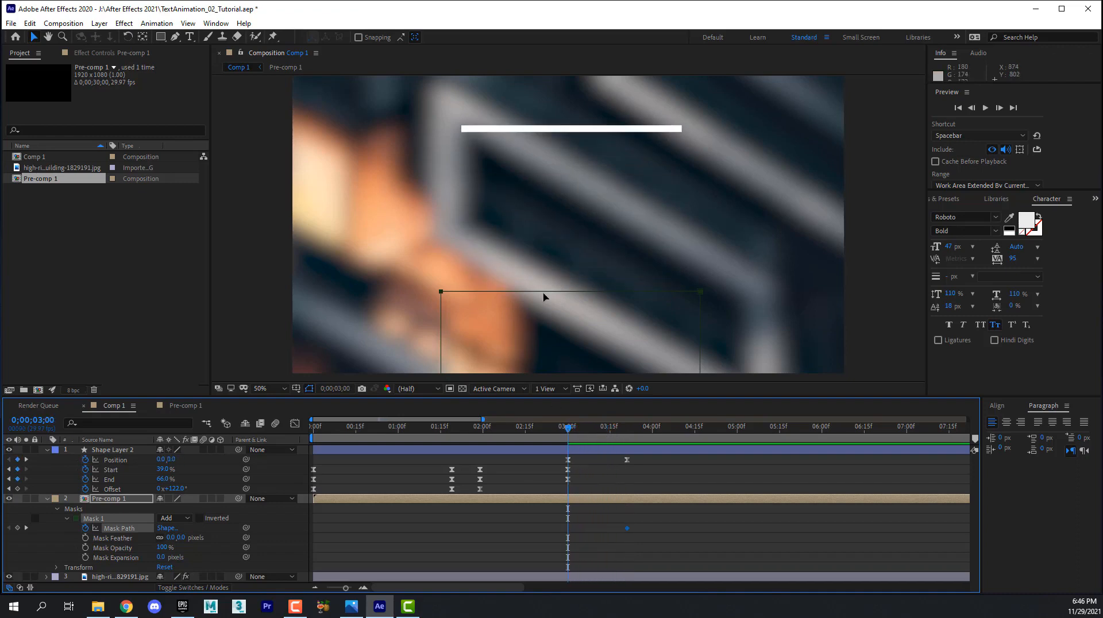
pyautogui.moveTo(544, 295); pyautogui.dragTo(558, 135)
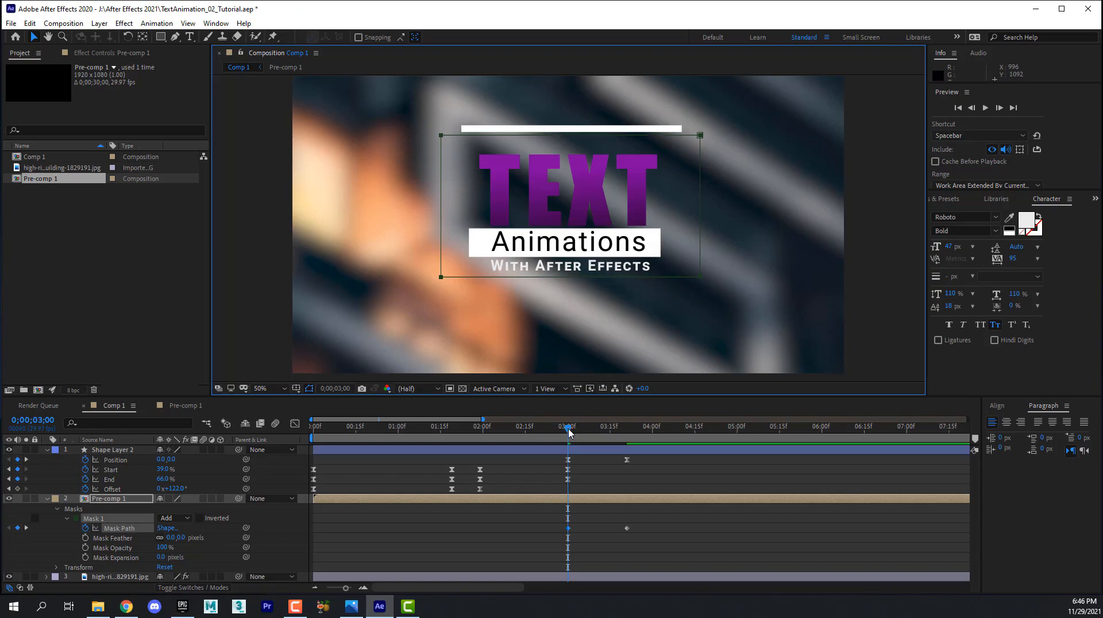
pyautogui.moveTo(569, 432); pyautogui.dragTo(589, 478)
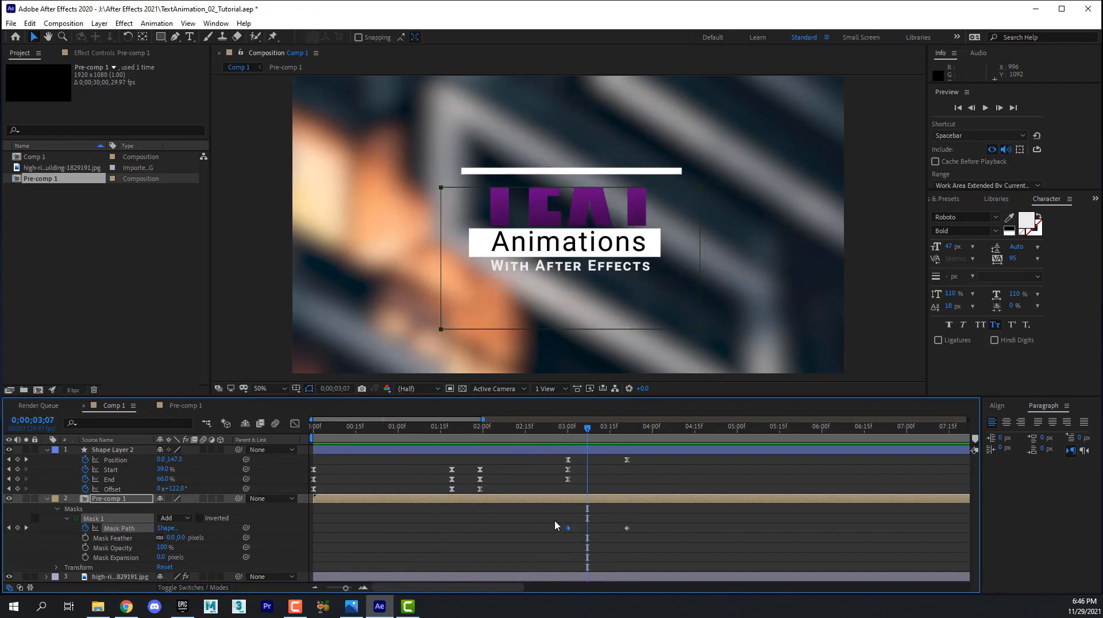
# Apply Easy Ease to both Mask Path keyframes of the pre-comp layer.
pyautogui.moveTo(547, 520); pyautogui.dragTo(641, 536)
pyautogui.moveTo(549, 522); pyautogui.dragTo(654, 534)
pyautogui.rightClick(625, 526)
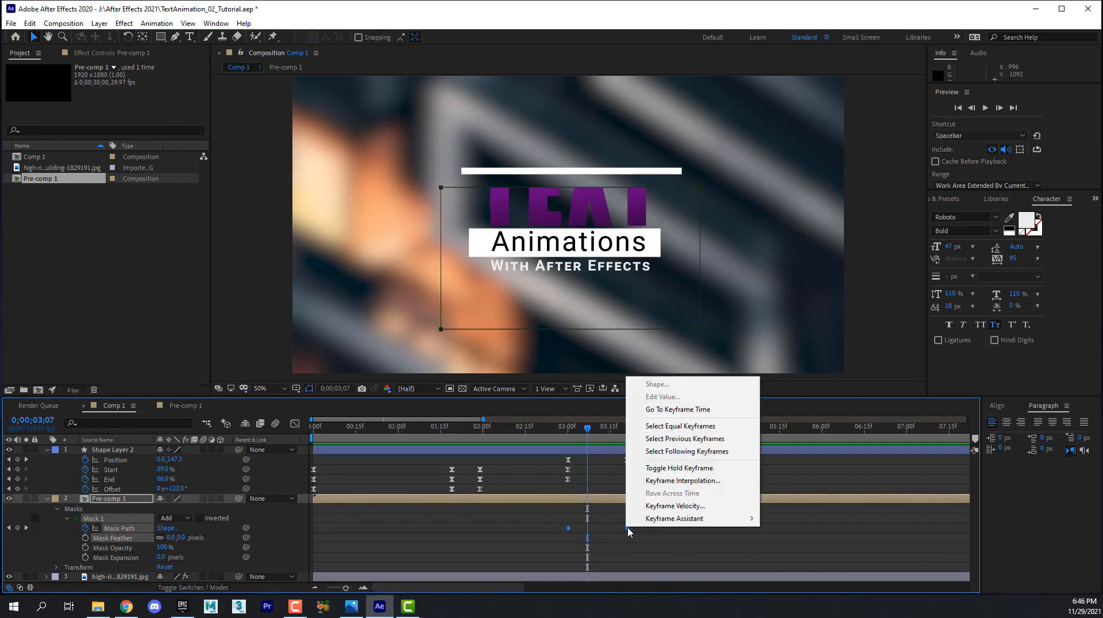
pyautogui.moveTo(672, 517)
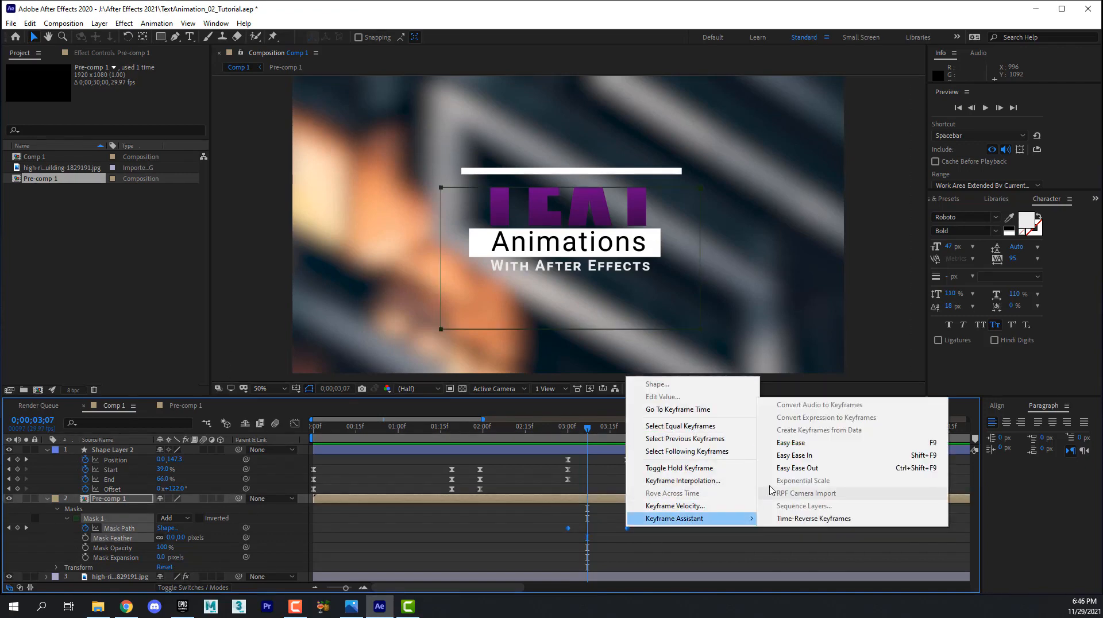
pyautogui.click(801, 447)
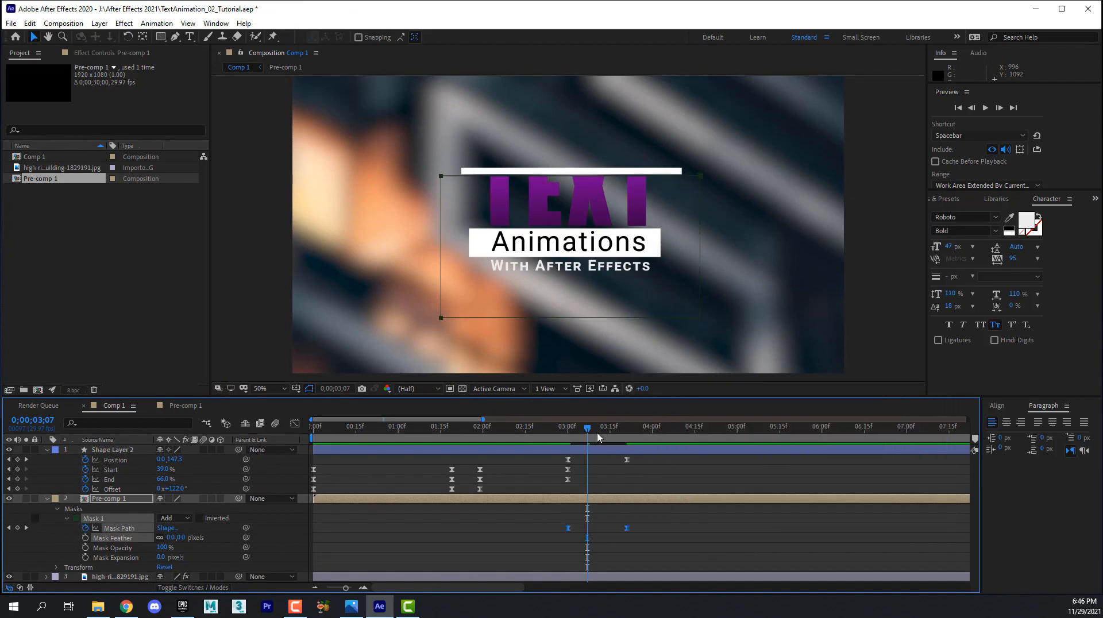
# Preview the text wipe from the start of the composition and move the current time to 0;00;03;25.
pyautogui.moveTo(590, 432); pyautogui.dragTo(292, 441)
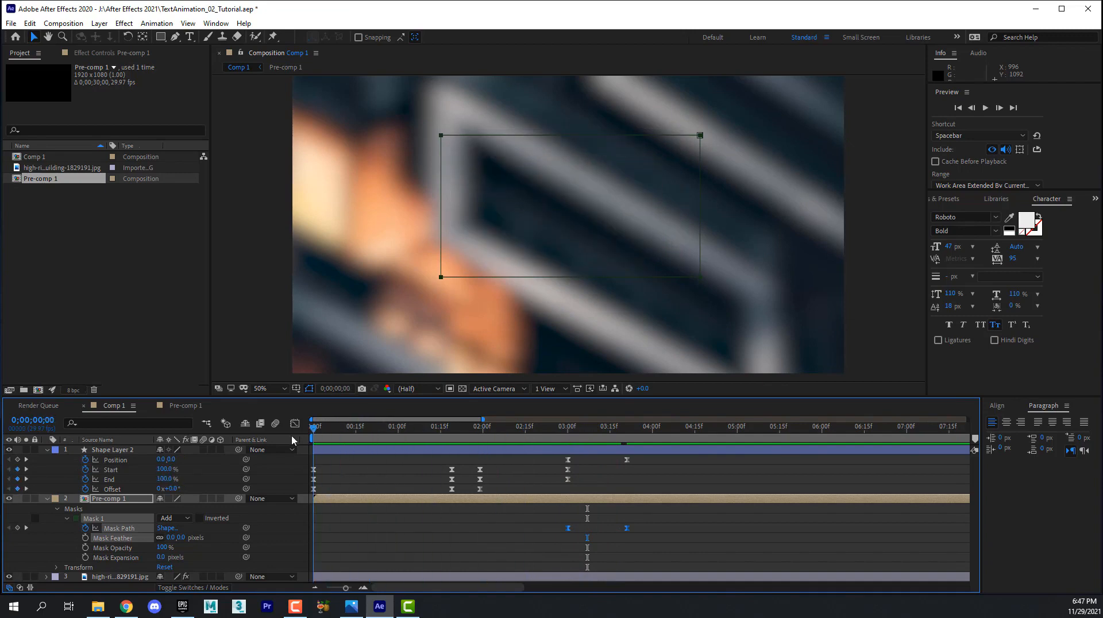
pyautogui.click(985, 108)
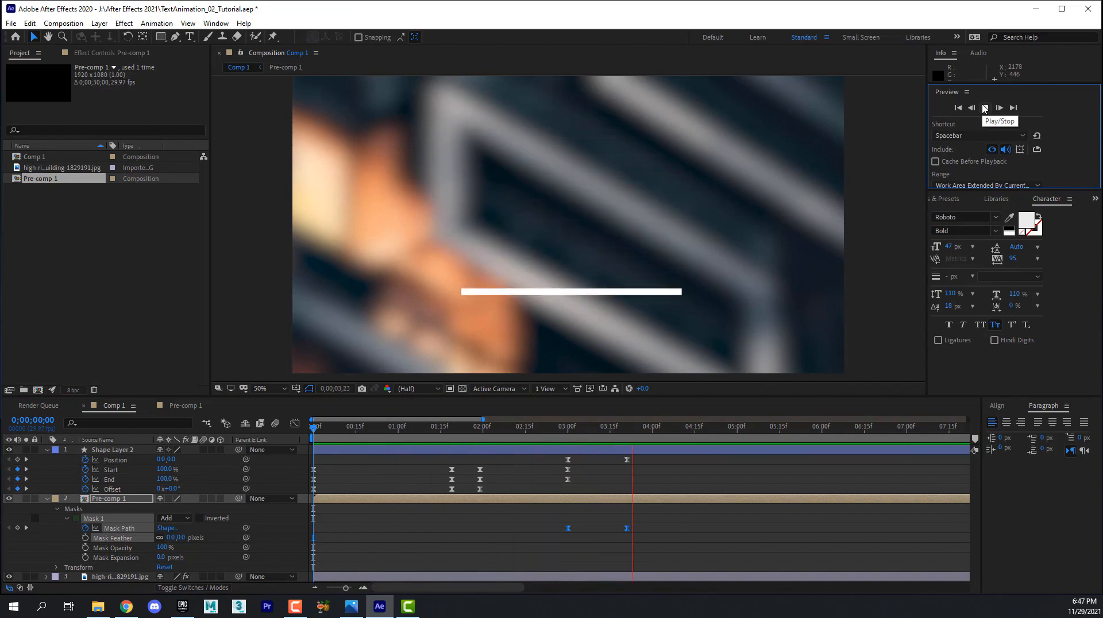
pyautogui.click(603, 438)
pyautogui.moveTo(603, 437); pyautogui.dragTo(639, 438)
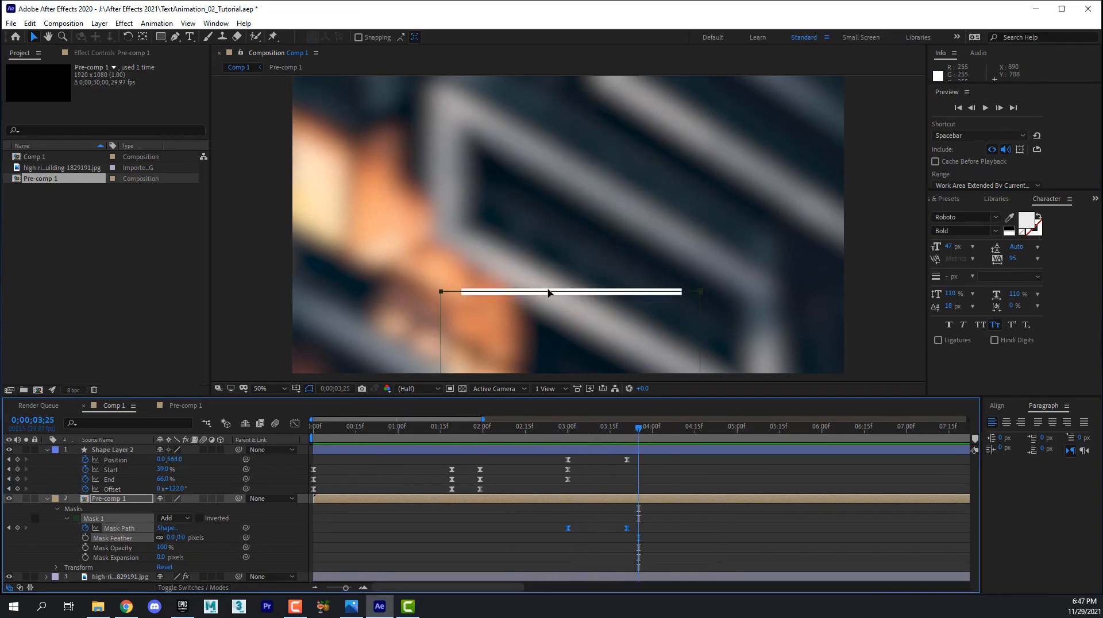
# Collapse the pre-comp layer's properties and reveal only the Transform properties of Shape Layer 2.
pyautogui.click(46, 499)
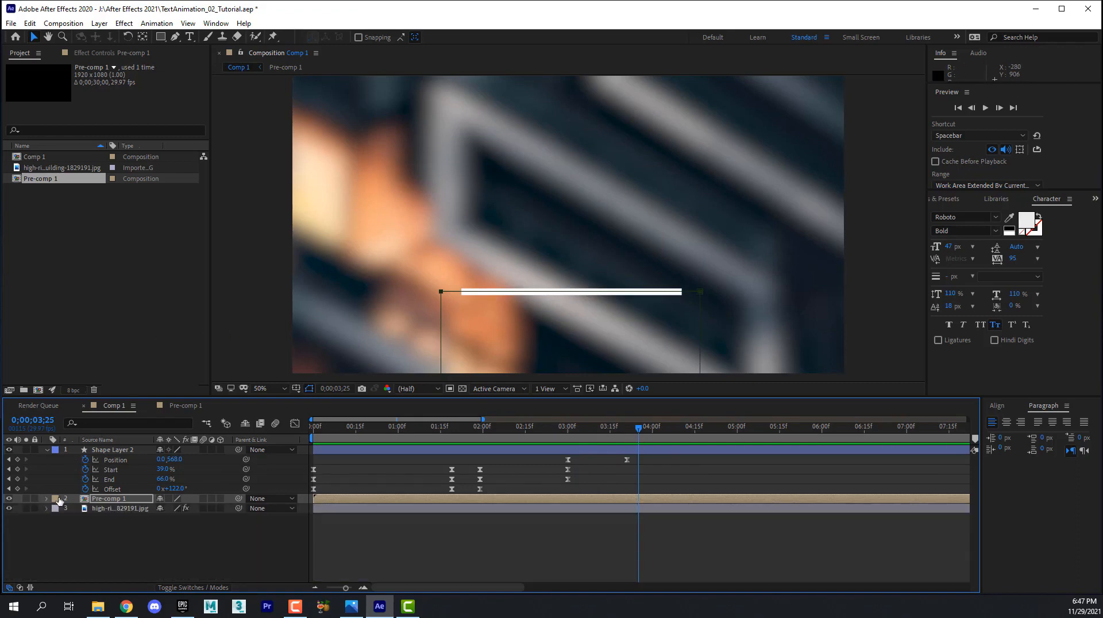
pyautogui.click(119, 452)
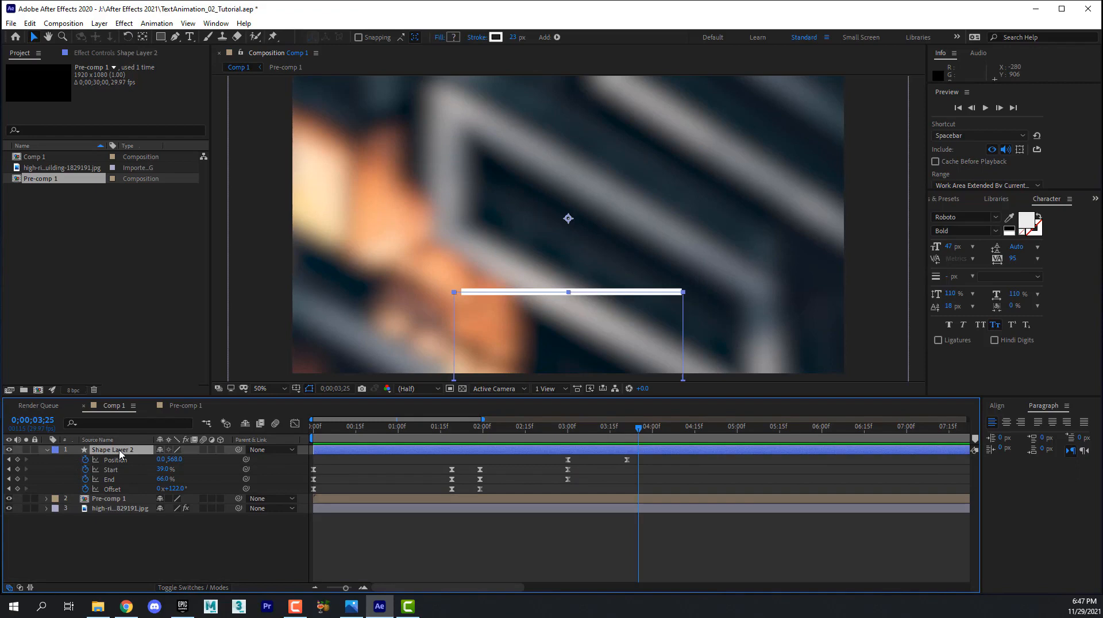
pyautogui.click(47, 450)
pyautogui.click(46, 451)
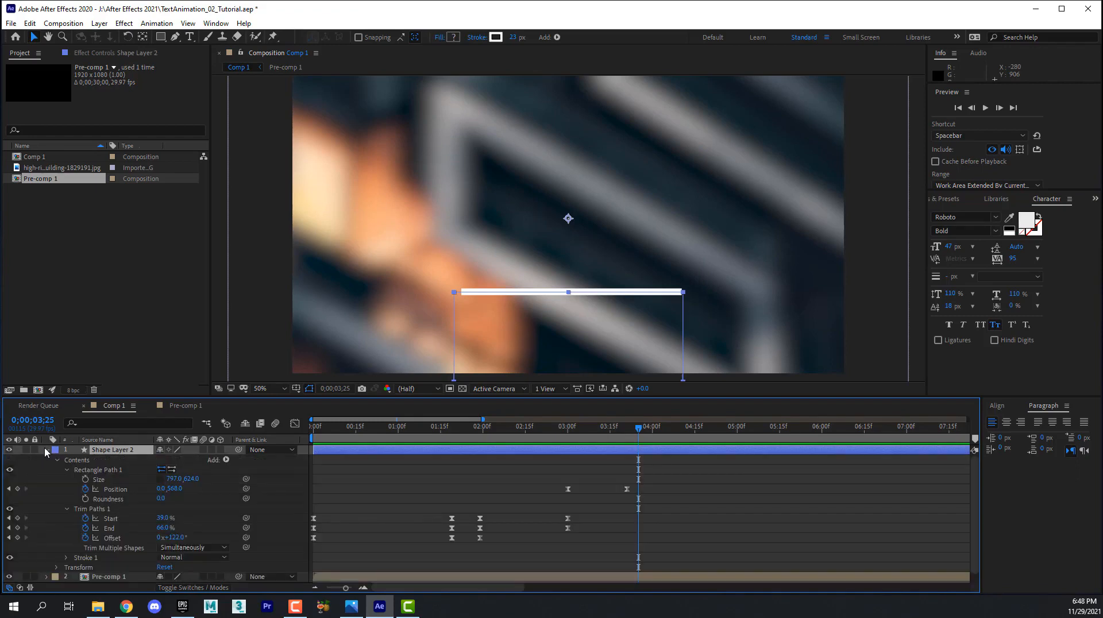
pyautogui.click(46, 450)
pyautogui.click(47, 450)
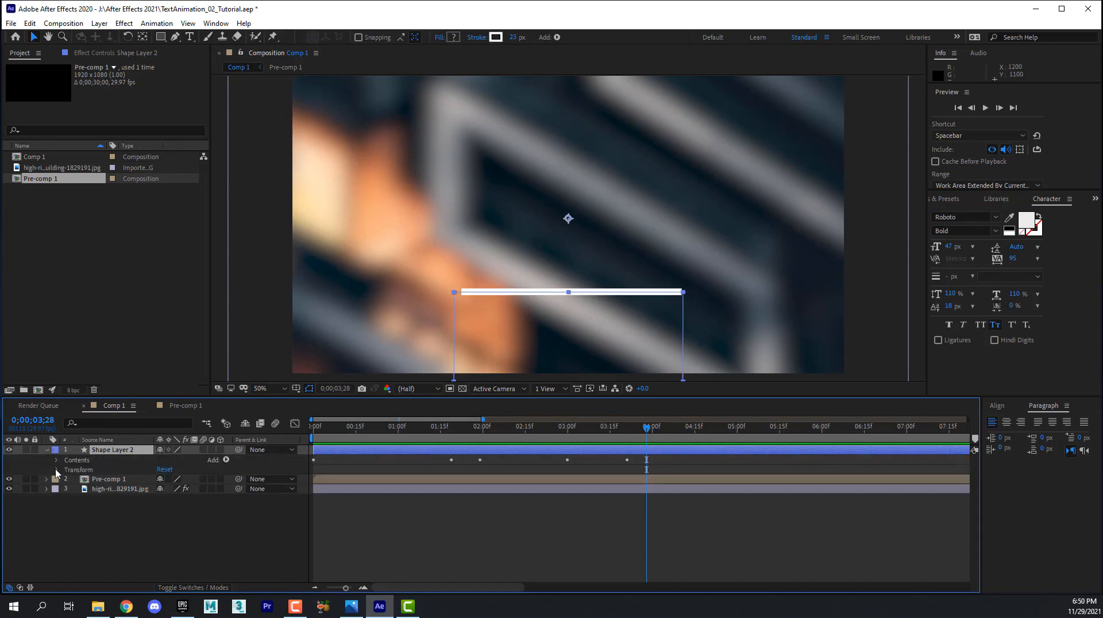
pyautogui.click(57, 470)
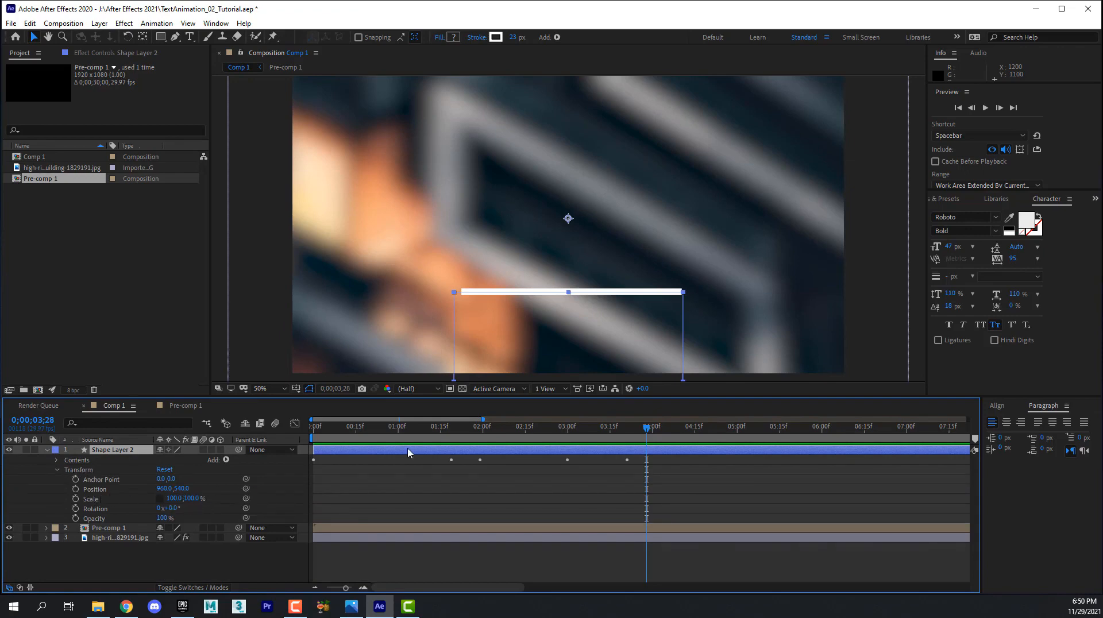
pyautogui.moveTo(647, 429)
pyautogui.mouseDown()
pyautogui.moveTo(575, 432)
pyautogui.moveTo(647, 433)
pyautogui.mouseUp()
pyautogui.click(75, 499)
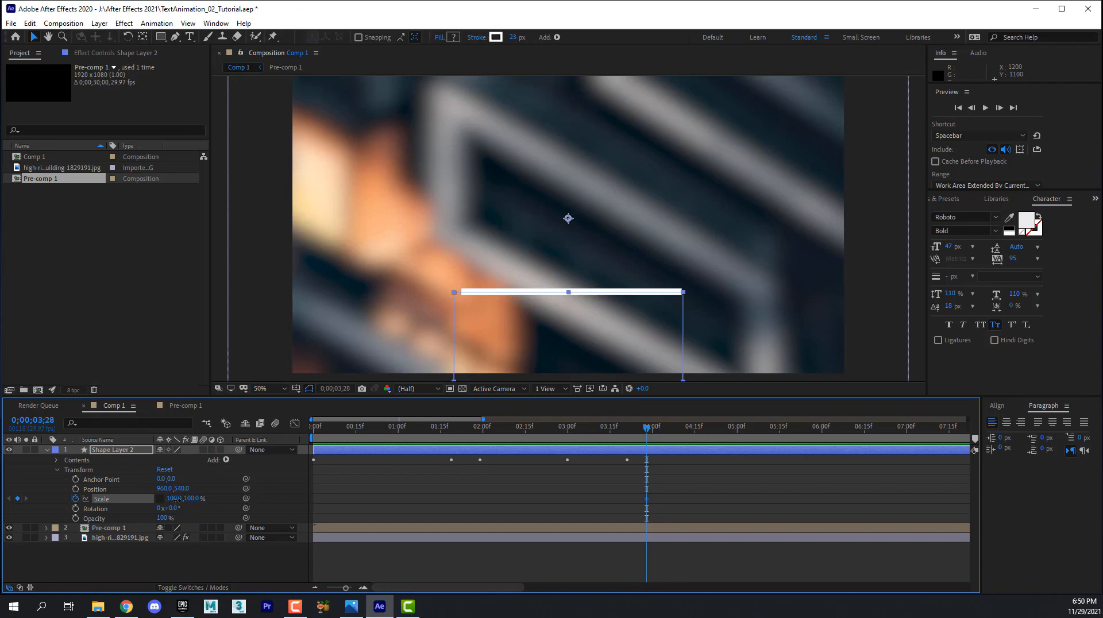
pyautogui.click(108, 528)
# Add a Scale keyframe to Shape Layer 2 at 0;00;04;00 and unlink the scale's proportions.
pyautogui.moveTo(648, 428)
pyautogui.mouseDown()
pyautogui.moveTo(611, 432)
pyautogui.moveTo(652, 432)
pyautogui.mouseUp()
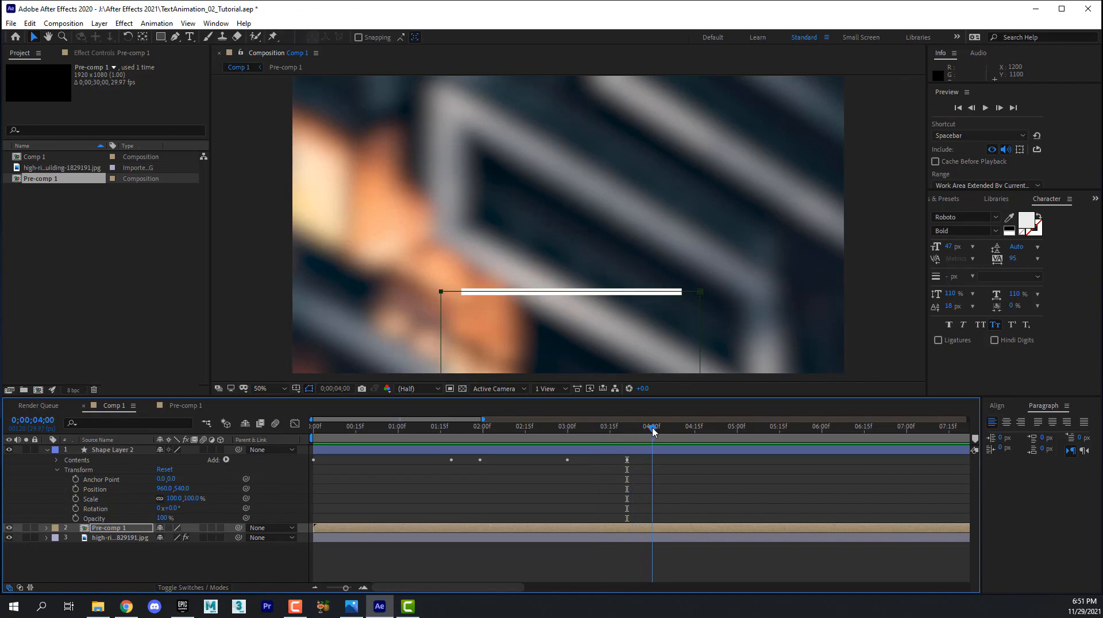
pyautogui.click(75, 498)
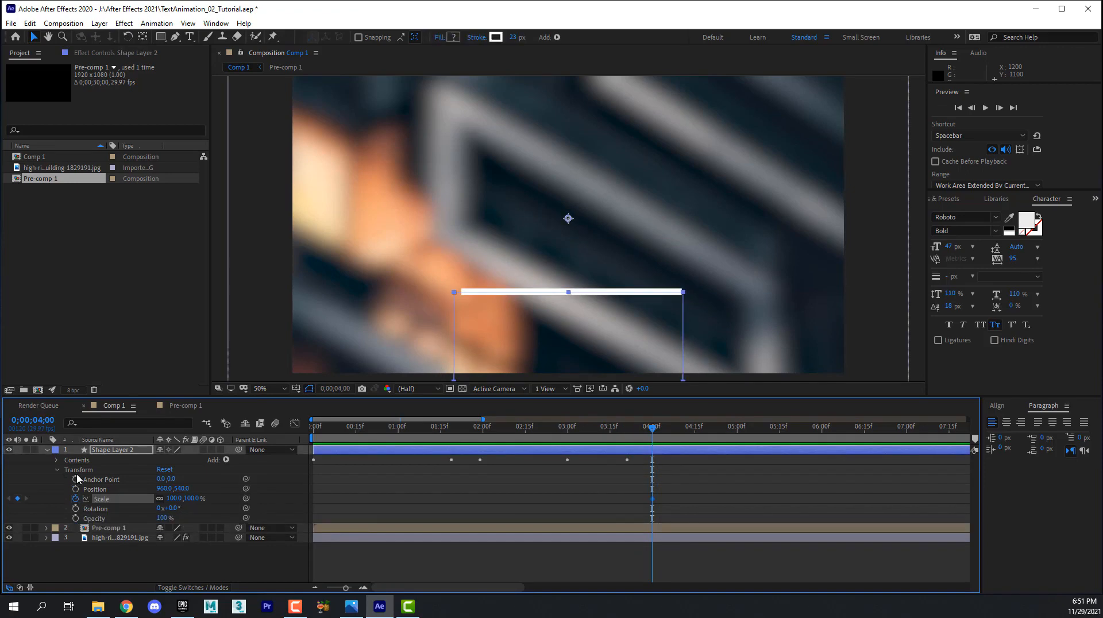
pyautogui.click(161, 499)
pyautogui.click(175, 498)
# At 0;00;04;14, set Shape Layer 2's horizontal scale to 0%.
pyautogui.moveTo(656, 432); pyautogui.dragTo(696, 432)
pyautogui.click(175, 498)
pyautogui.write('0')
pyautogui.press('Return')
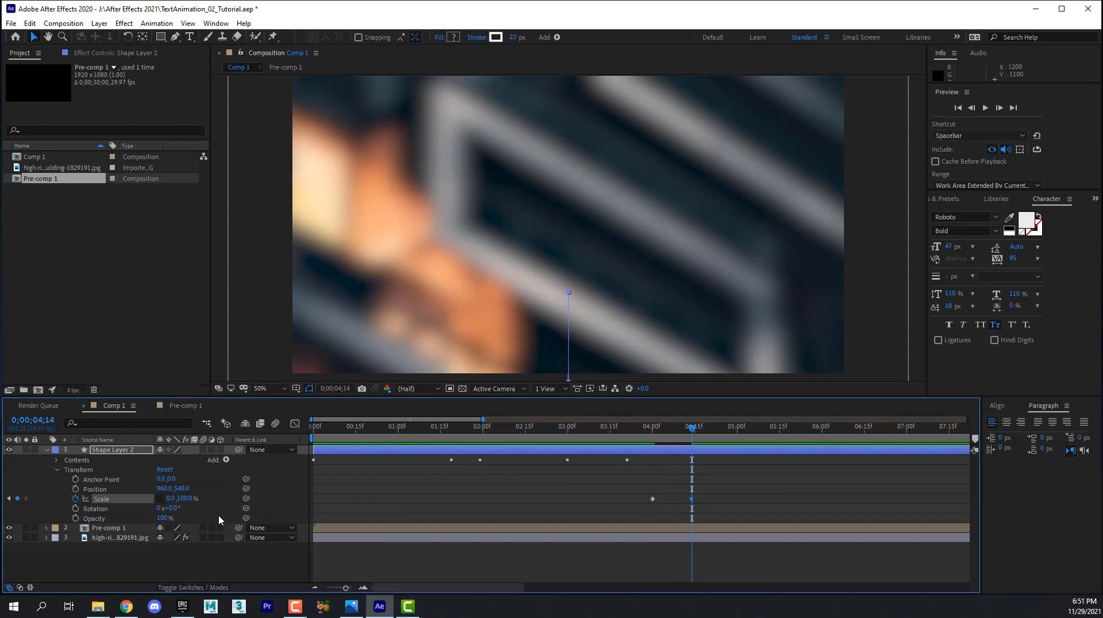
# Apply Easy Ease to both Scale keyframes of Shape Layer 2.
pyautogui.moveTo(639, 483); pyautogui.dragTo(688, 508)
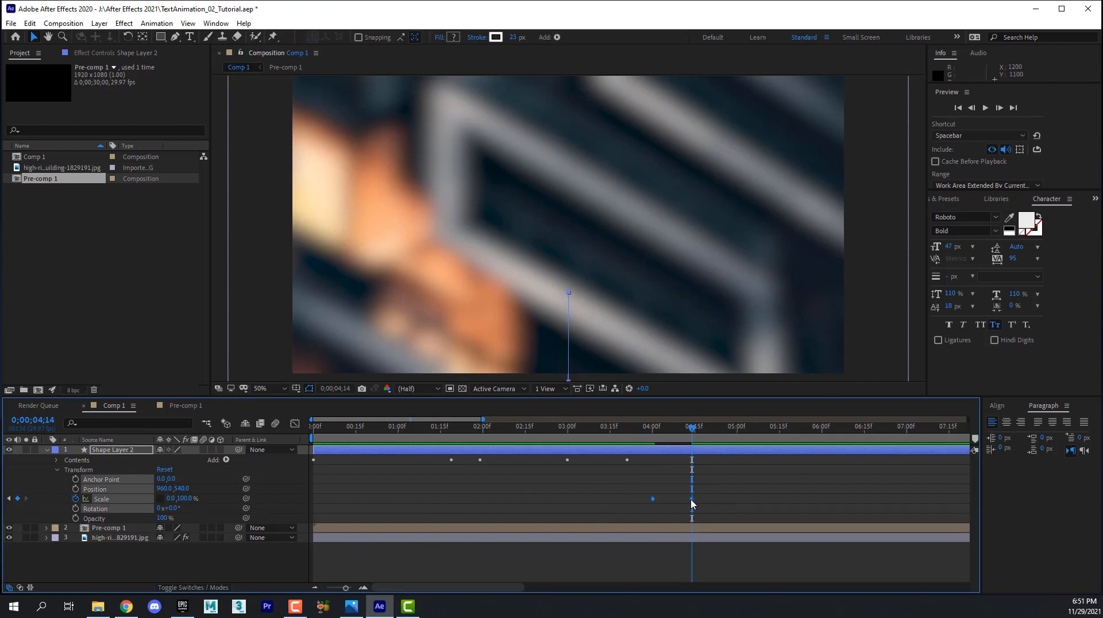
pyautogui.rightClick(692, 504)
pyautogui.moveTo(811, 493)
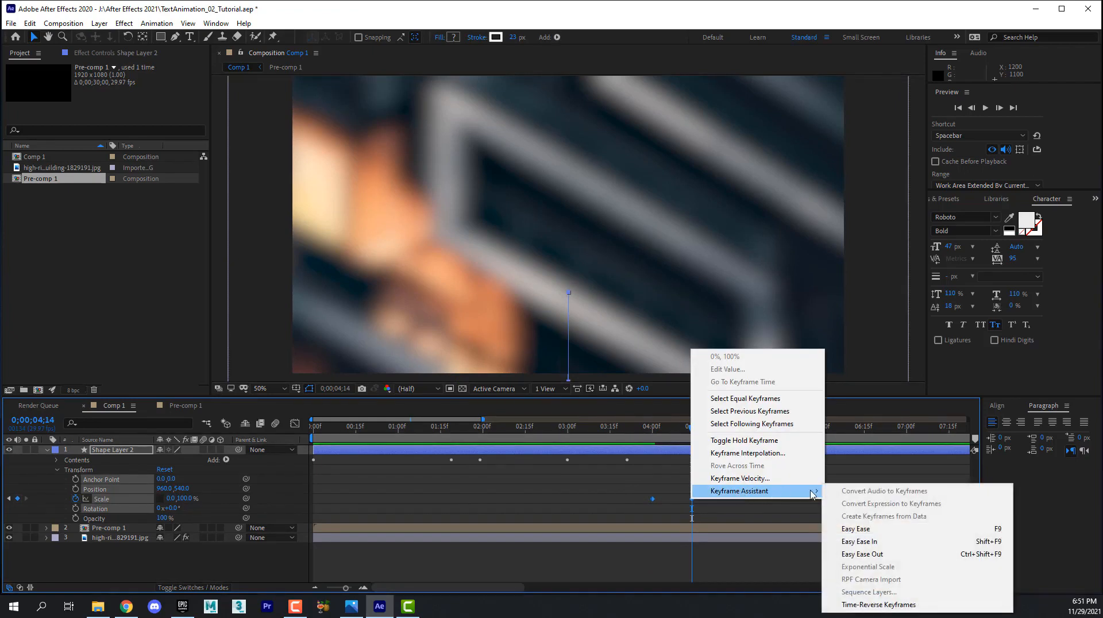
pyautogui.click(859, 529)
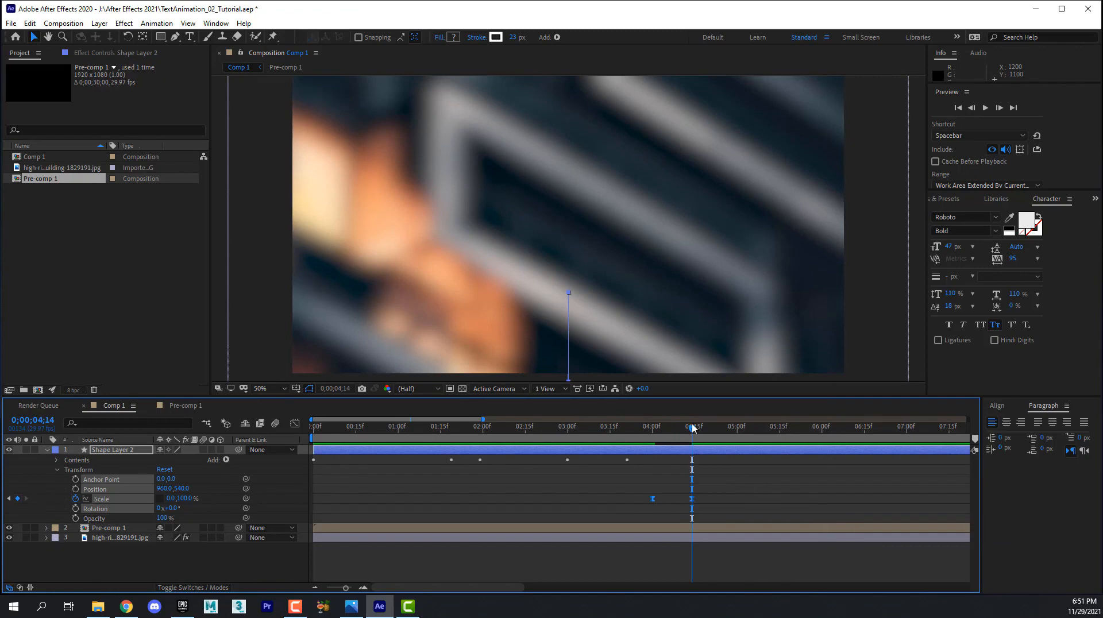
# Preview the complete animation from the start and return the current time to 0;00;00;00.
pyautogui.moveTo(693, 428); pyautogui.dragTo(313, 427)
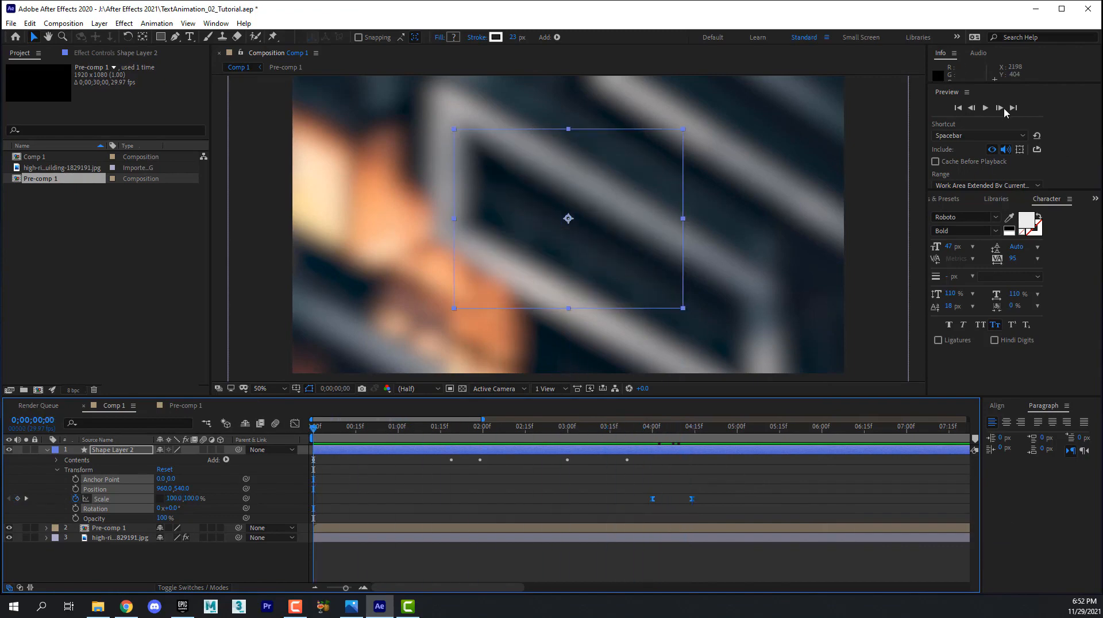
pyautogui.click(985, 108)
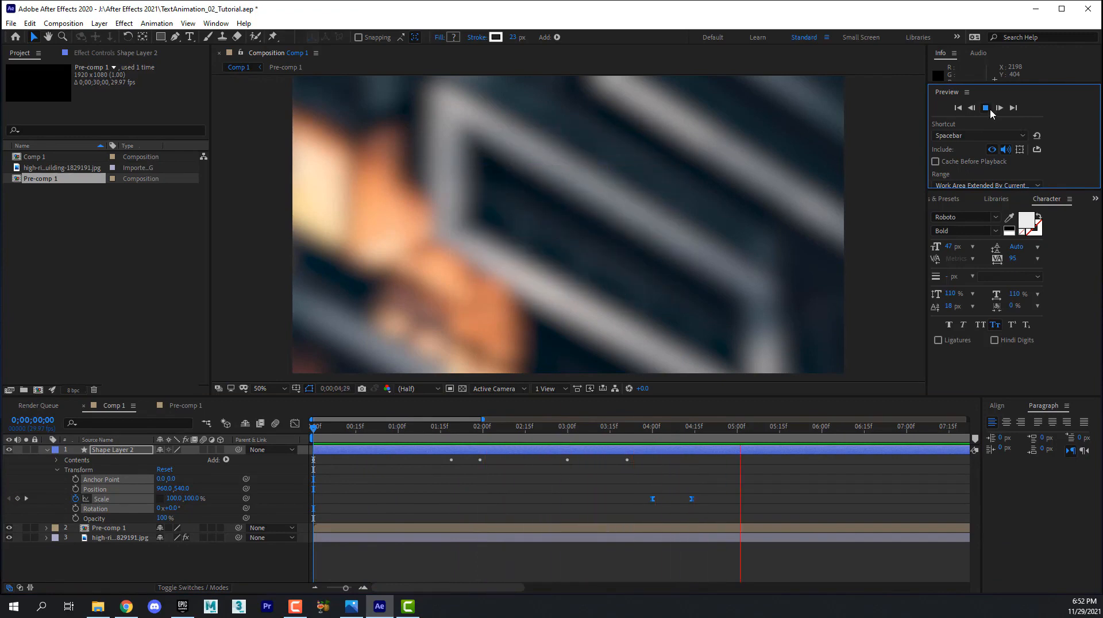
pyautogui.click(750, 439)
pyautogui.moveTo(750, 428); pyautogui.dragTo(284, 421)
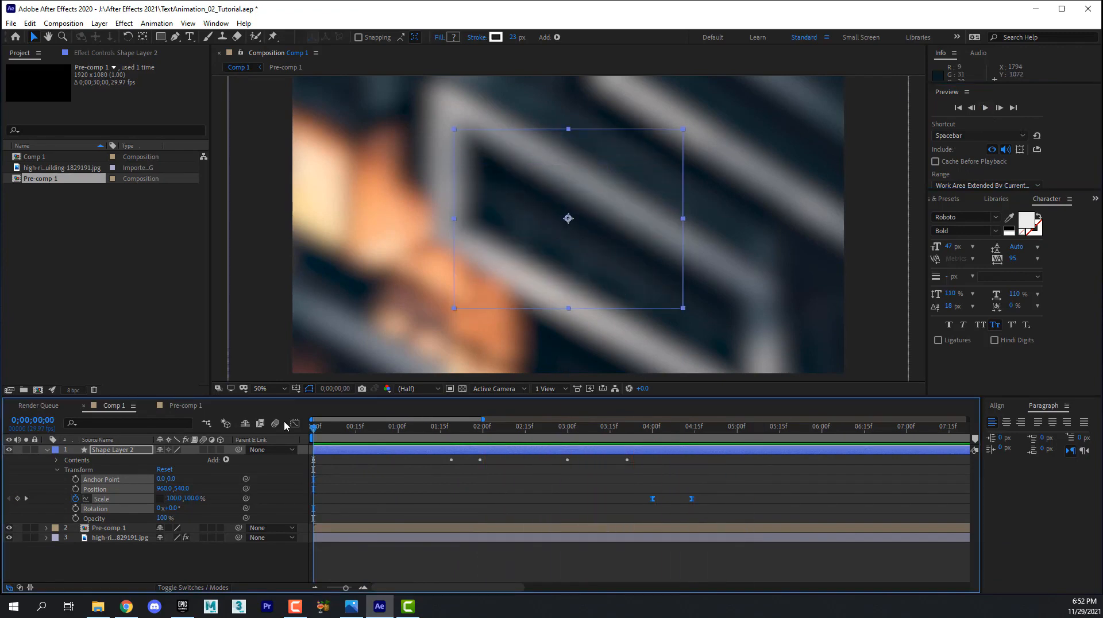